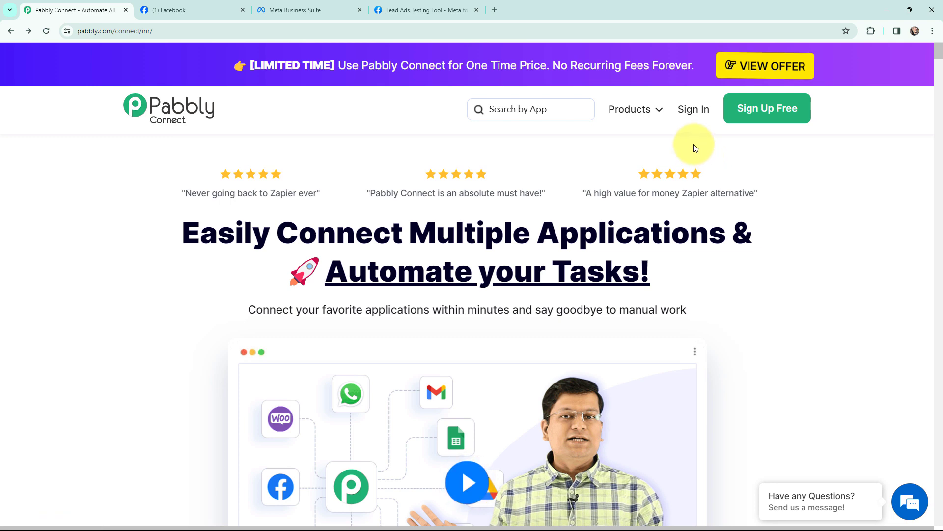
Sign in to Pabbly Connect and create the workflow "Add Leads Received from Facebook Leads Ads to ERPNext Automatically" in the ERPNext Automation folder
click(689, 112)
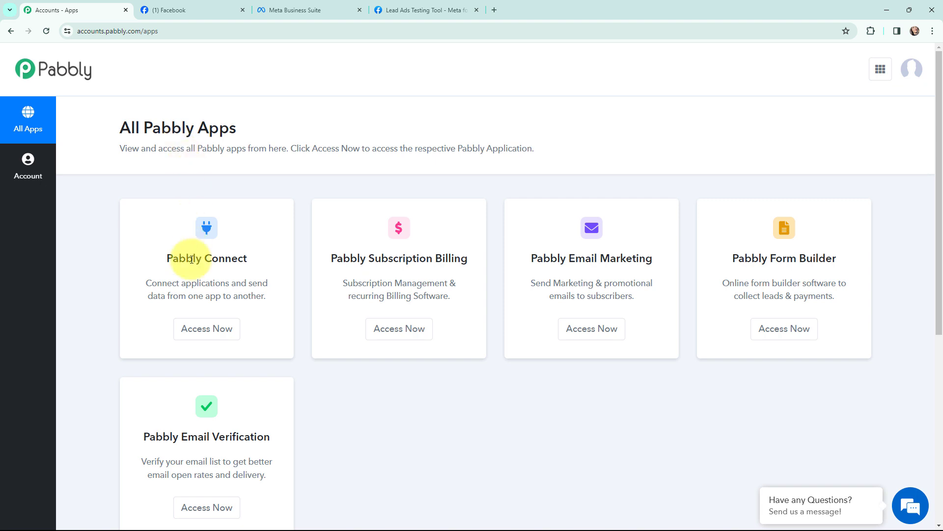
click(199, 333)
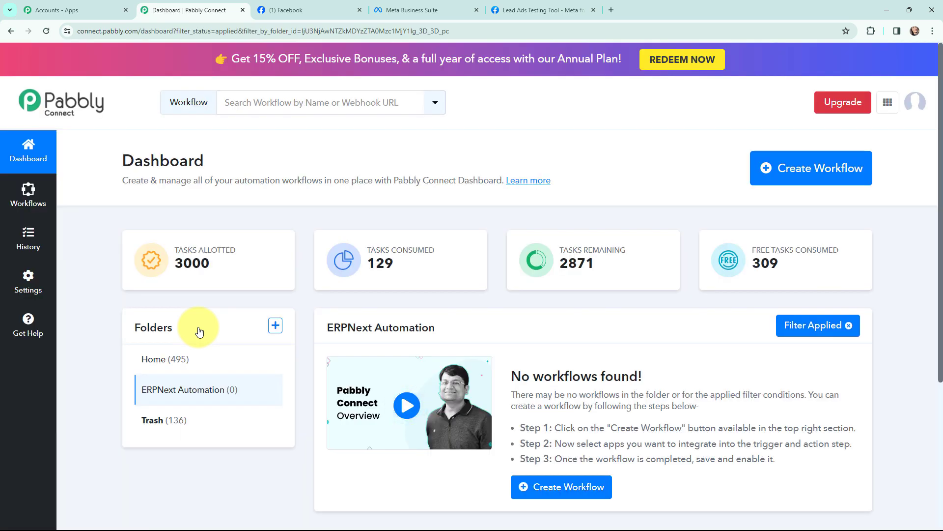
click(797, 171)
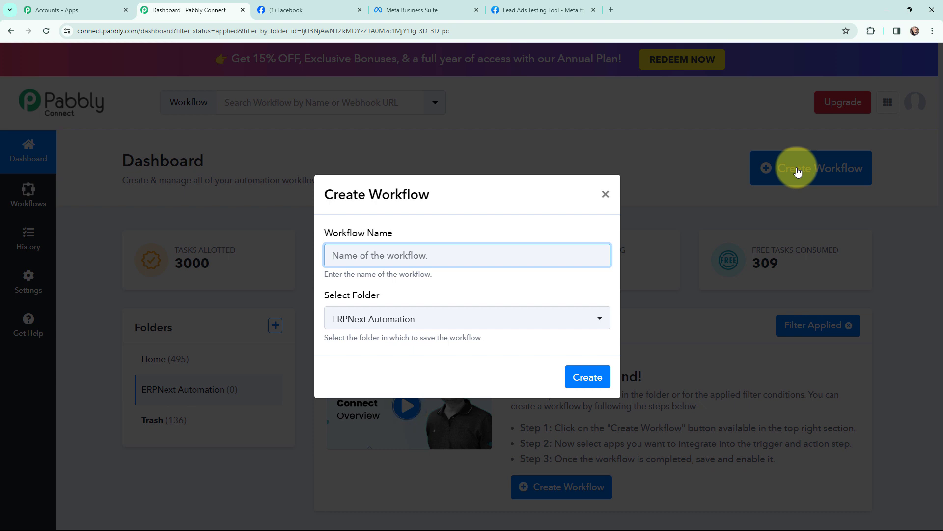
key(ctrl+v)
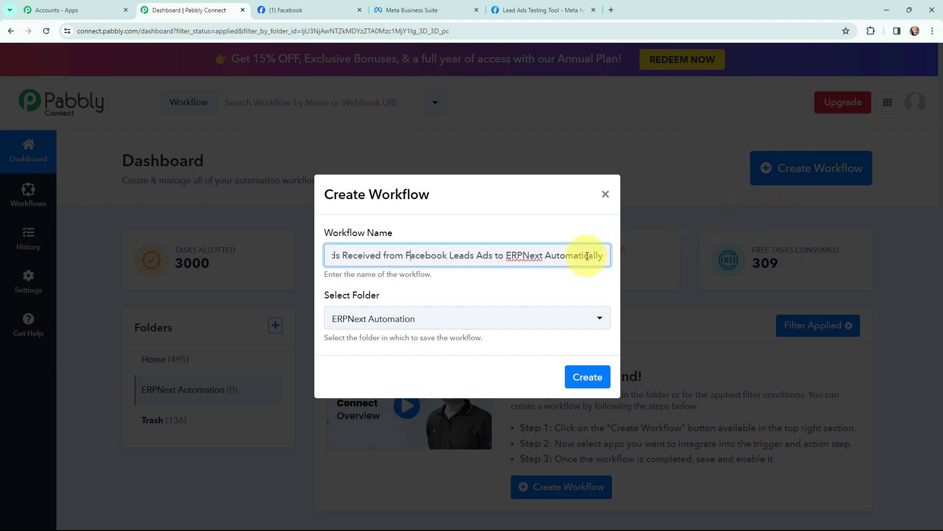
key(Home)
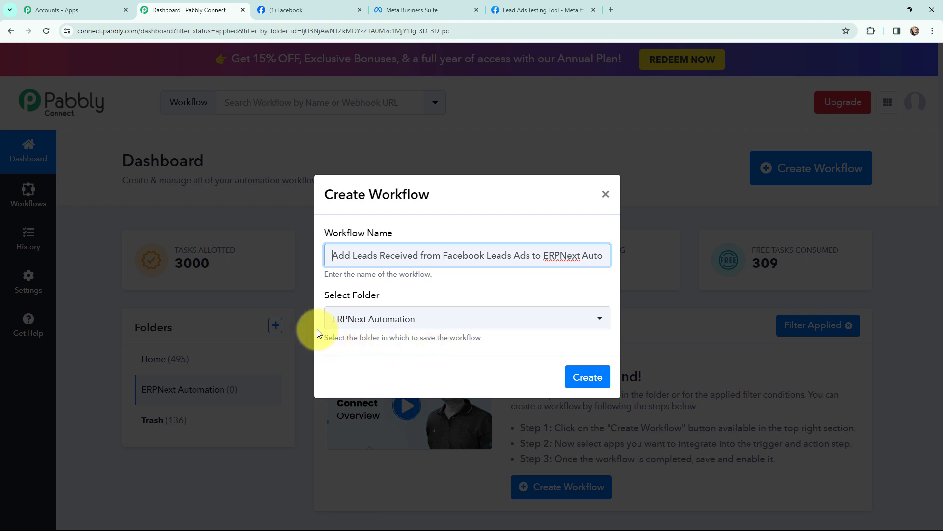
click(586, 376)
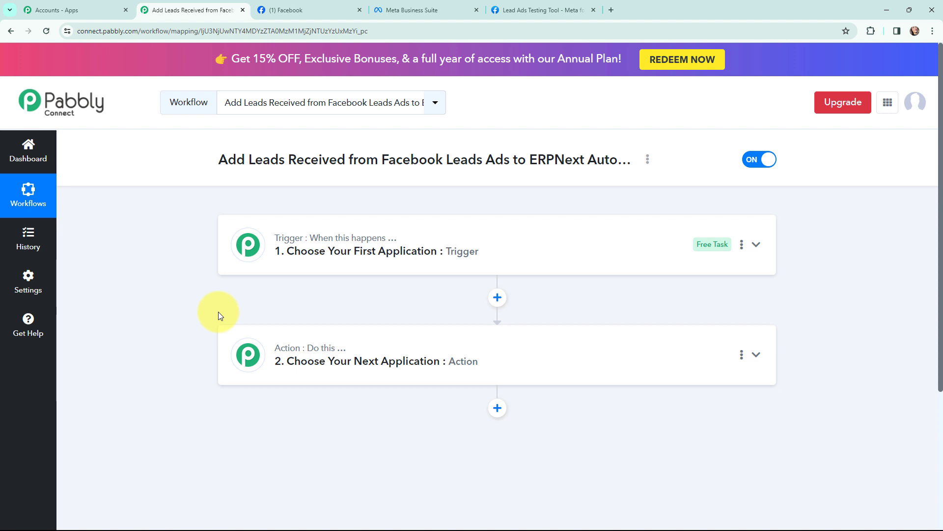
Set the workflow's trigger to the Facebook Lead Ads app with the New Lead (Instant) event
click(238, 239)
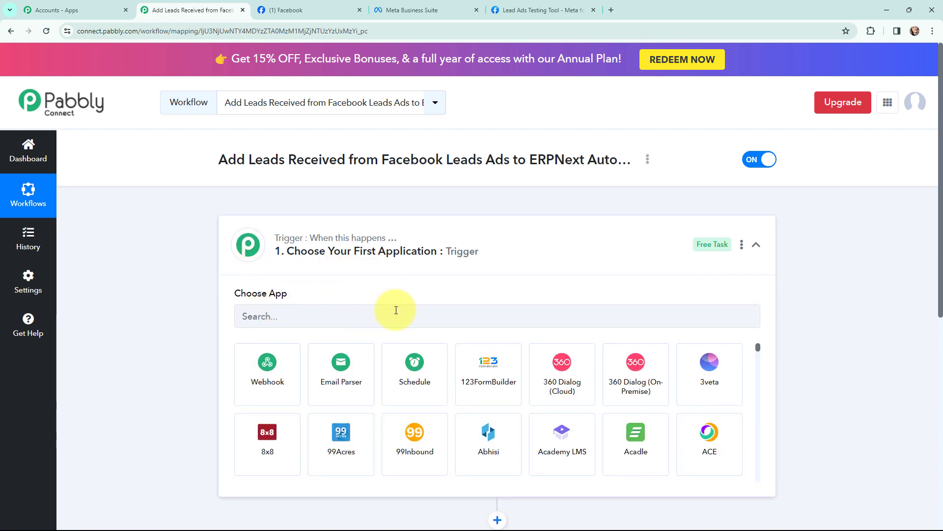
click(347, 313)
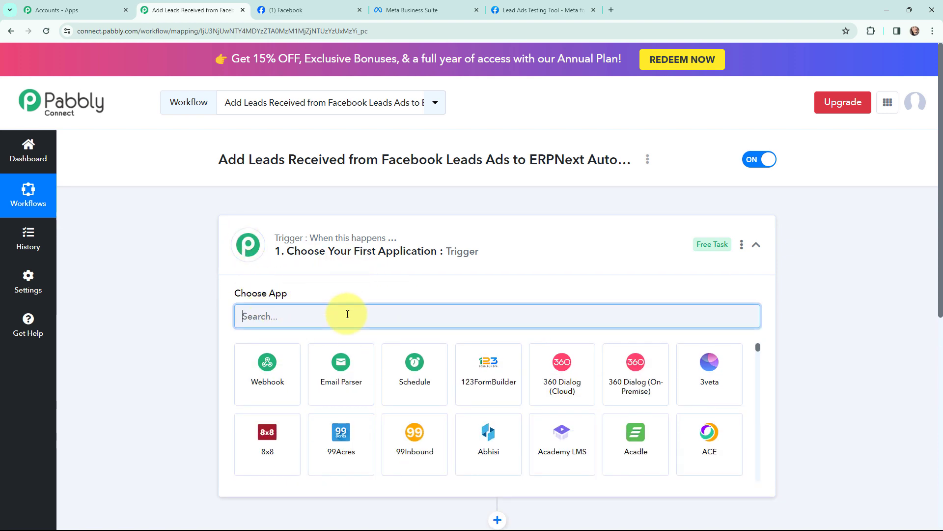
text(facebo)
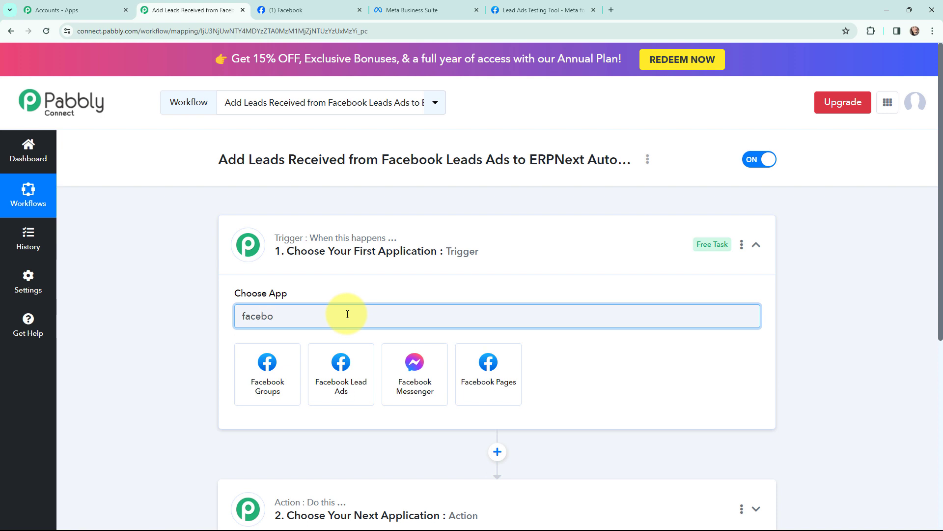
click(335, 369)
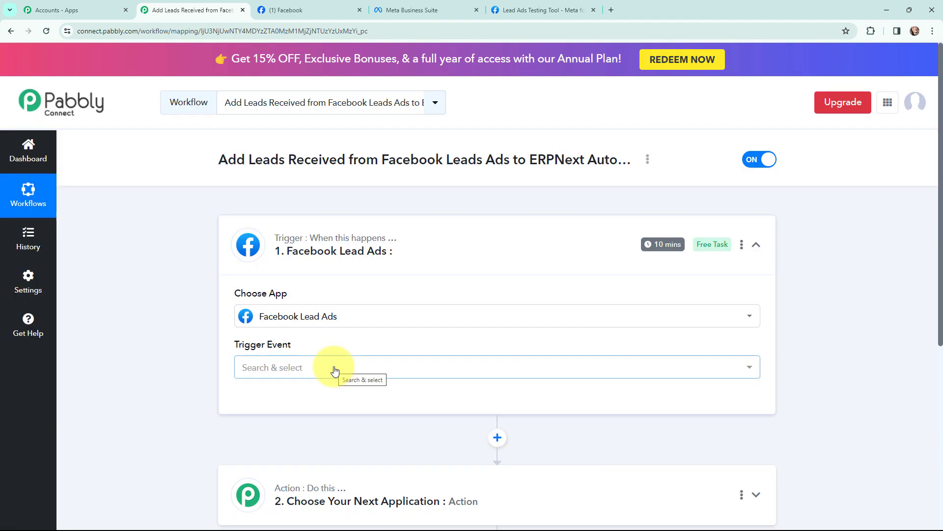
click(335, 368)
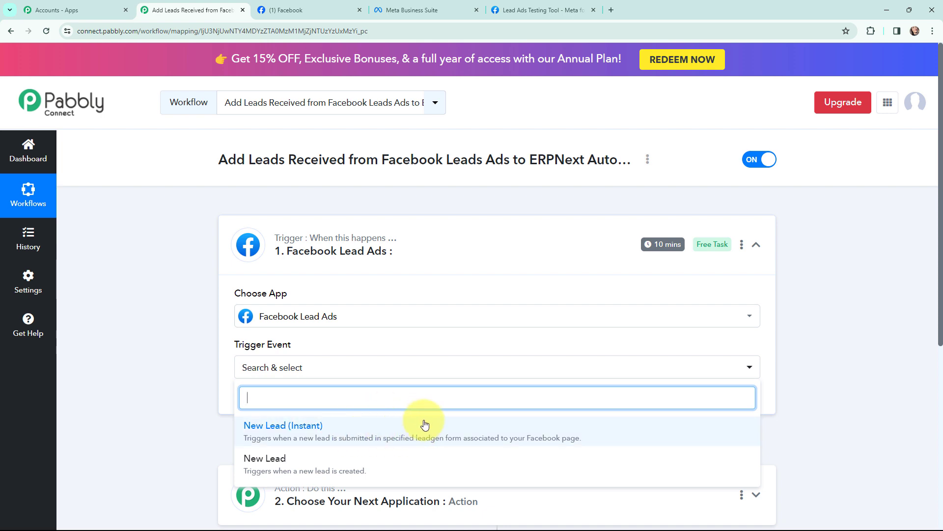
click(445, 424)
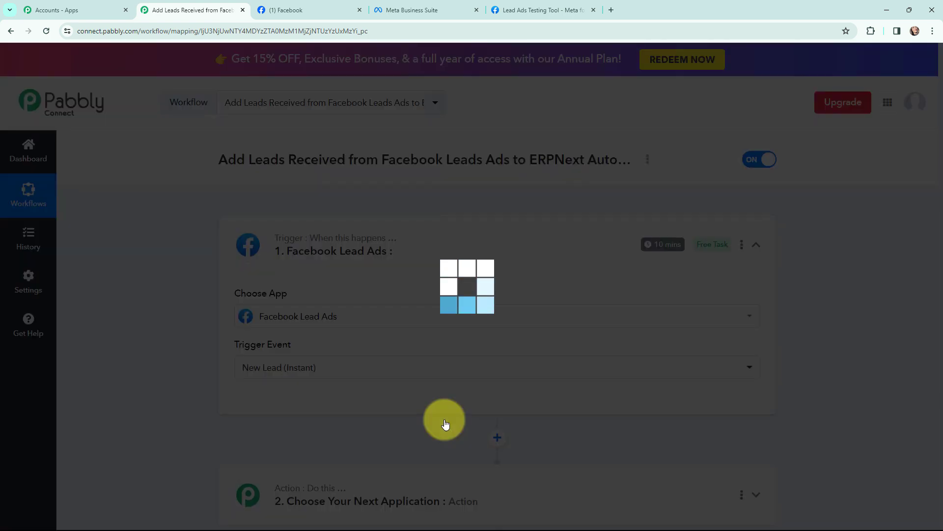
Set the workflow's action to the ERP Next app with the Add Lead event, and collapse the action step
click(243, 338)
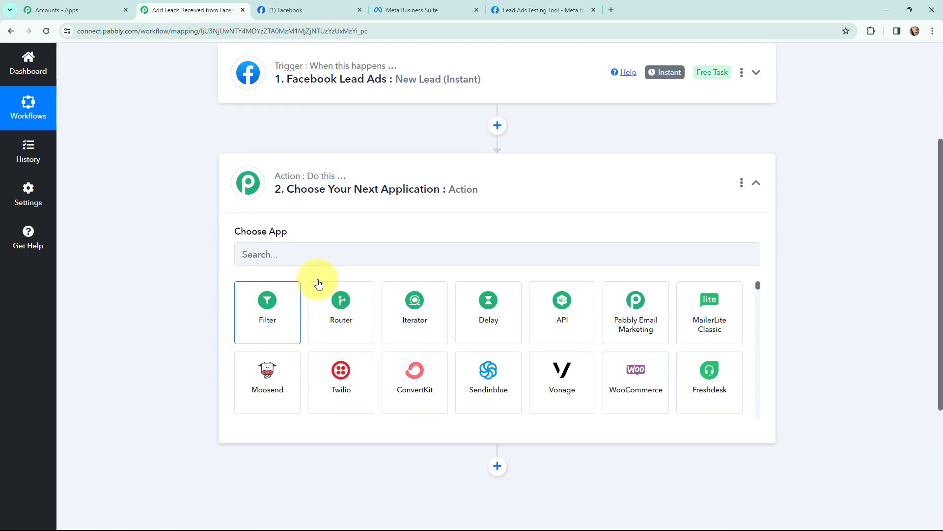
click(321, 258)
text(erp)
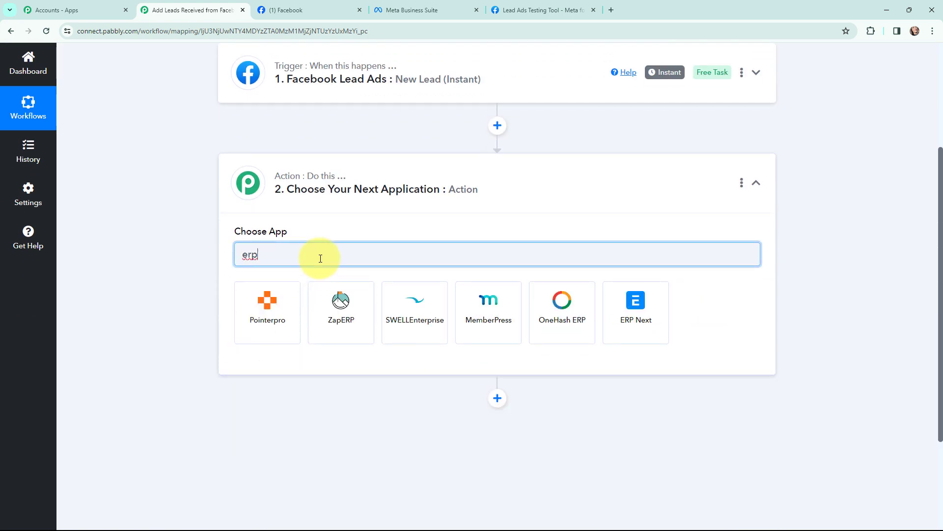
click(635, 310)
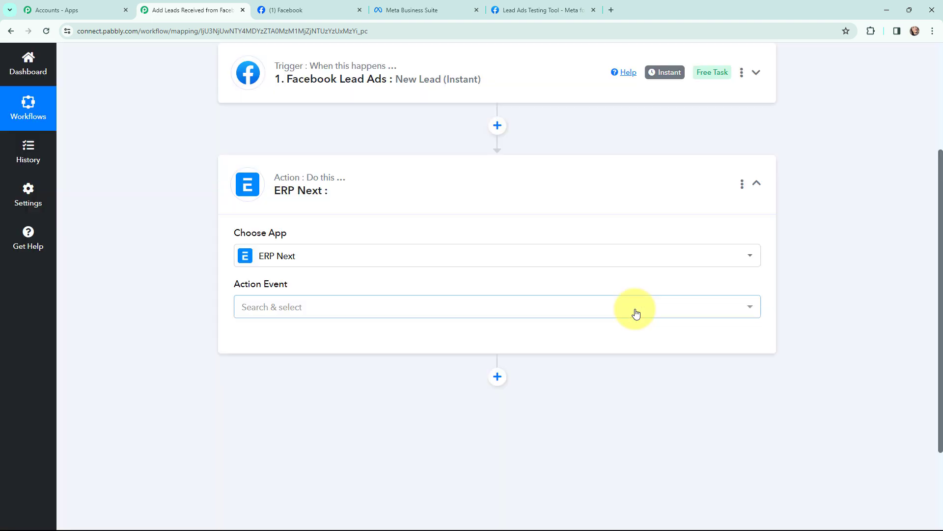
click(371, 311)
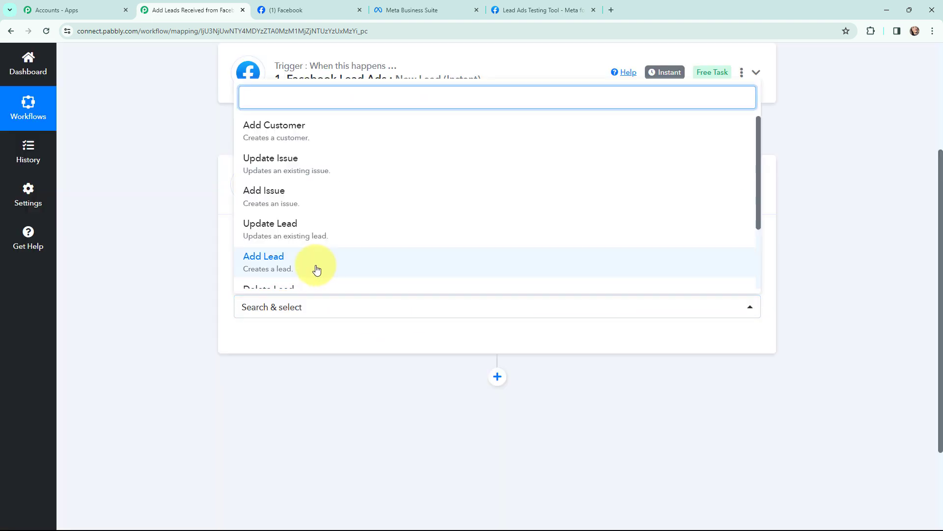
click(301, 263)
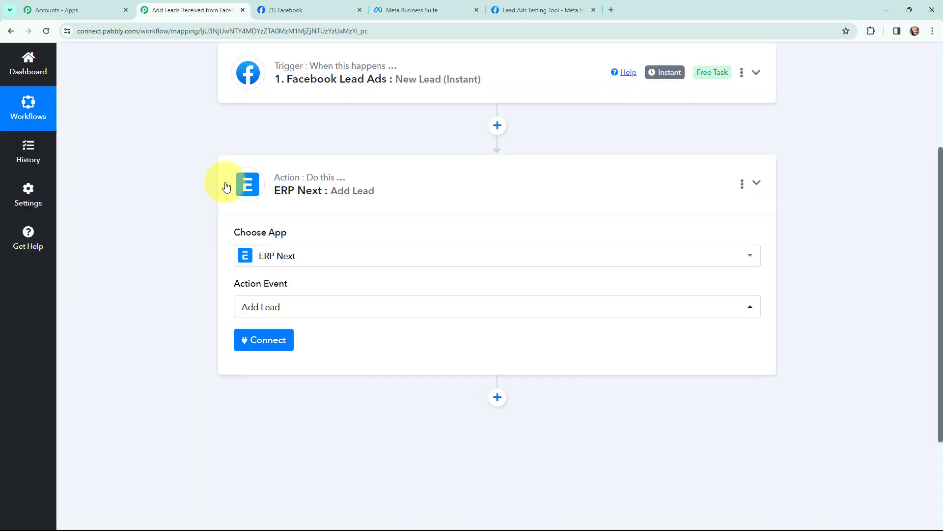
click(223, 185)
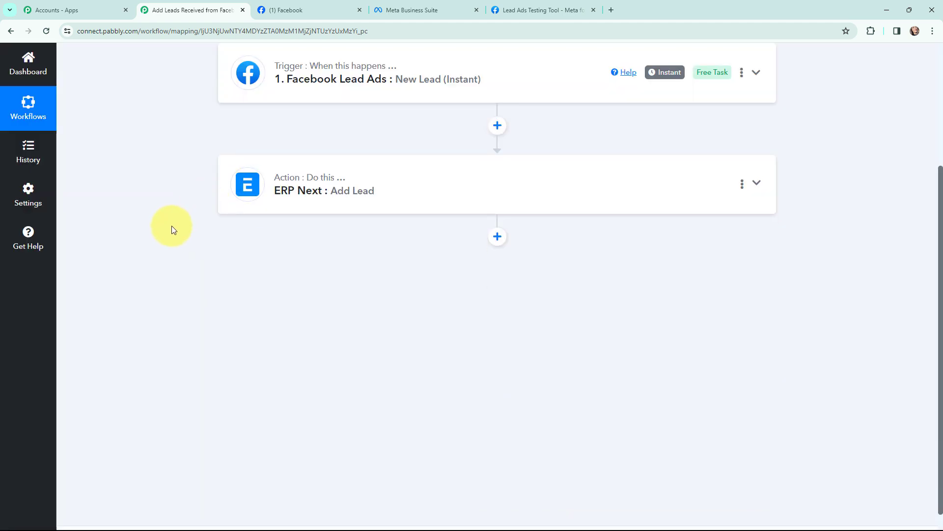
scroll(172, 228, up, 4)
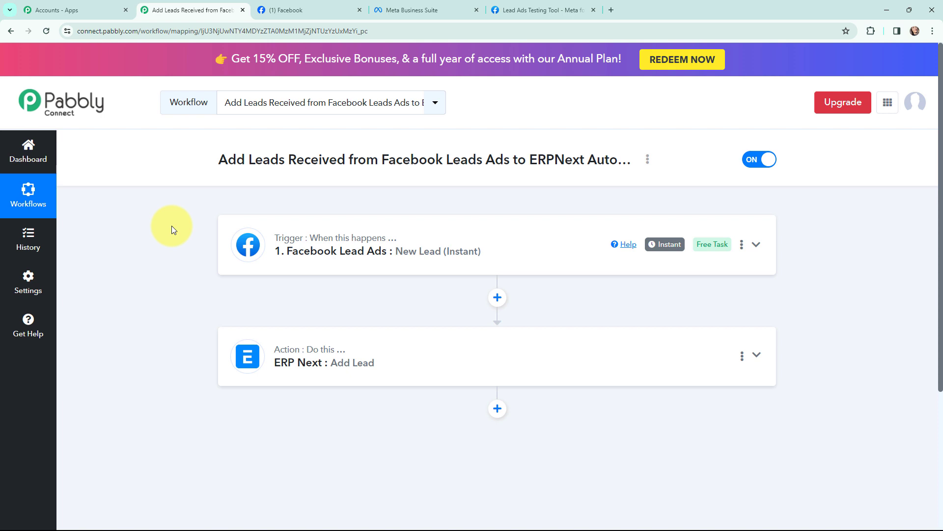
Check the test lead form in the Lead Ads Testing Tool and connect the Facebook Lead Ads trigger through a new connection
click(555, 10)
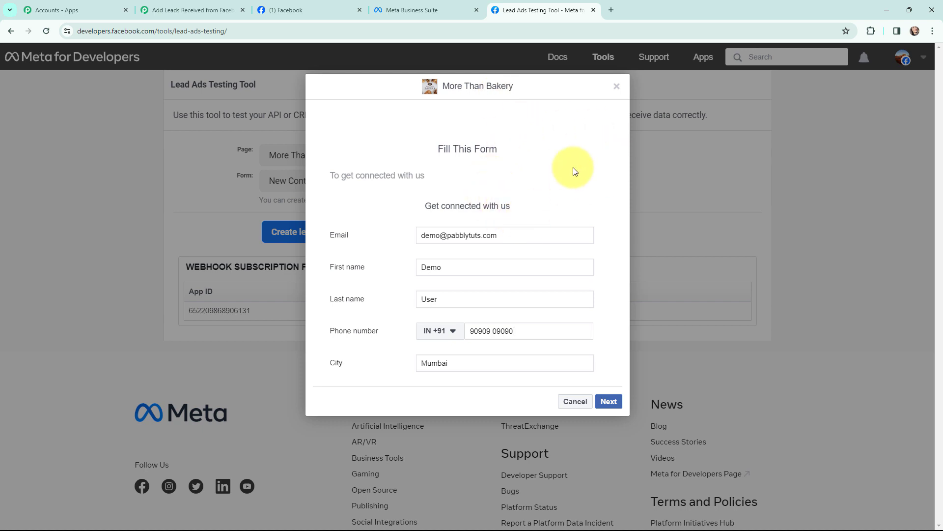
click(206, 4)
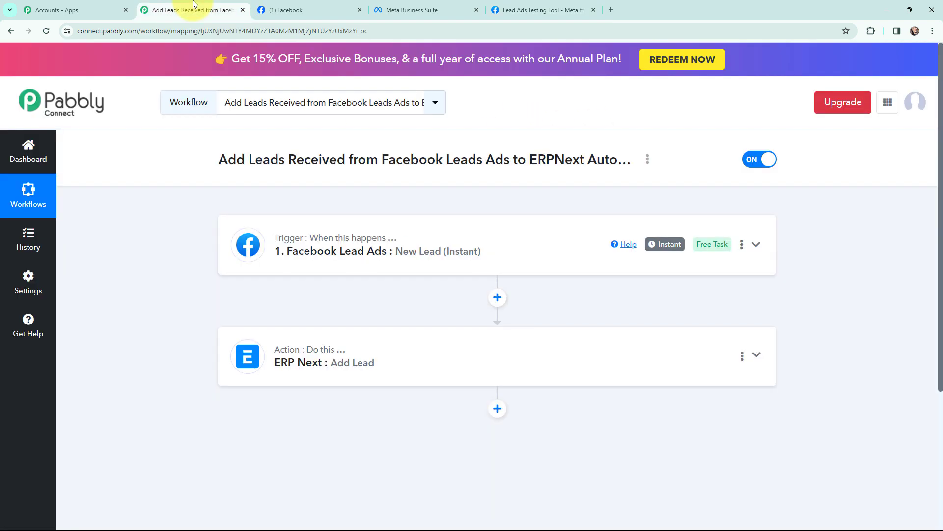
click(247, 241)
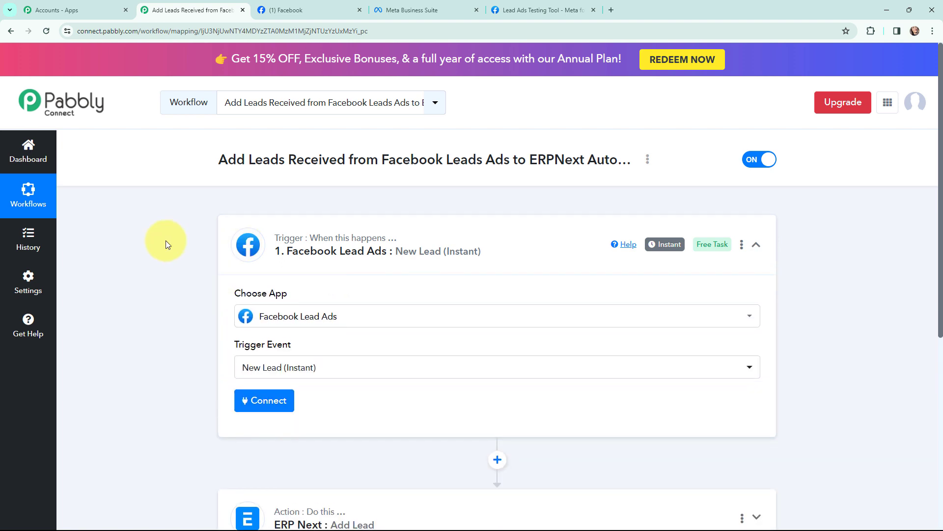
scroll(166, 240, down, 1)
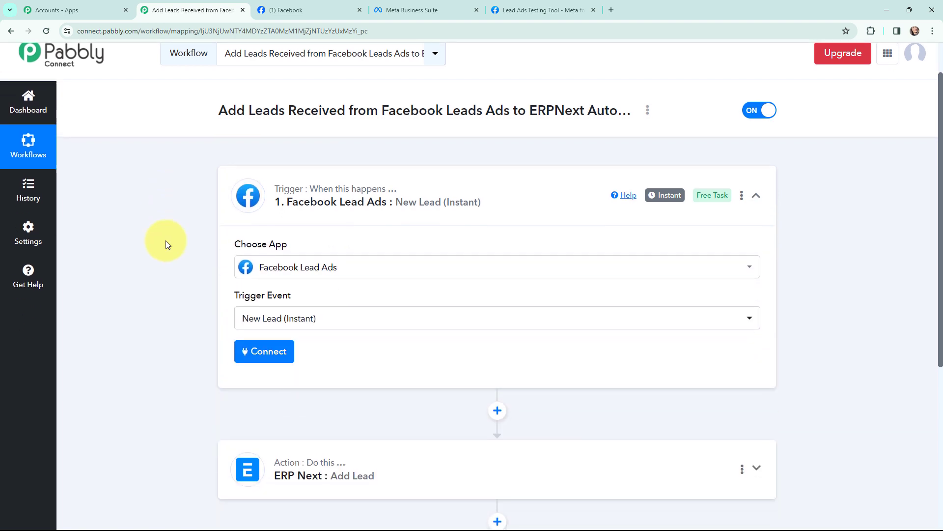
click(257, 352)
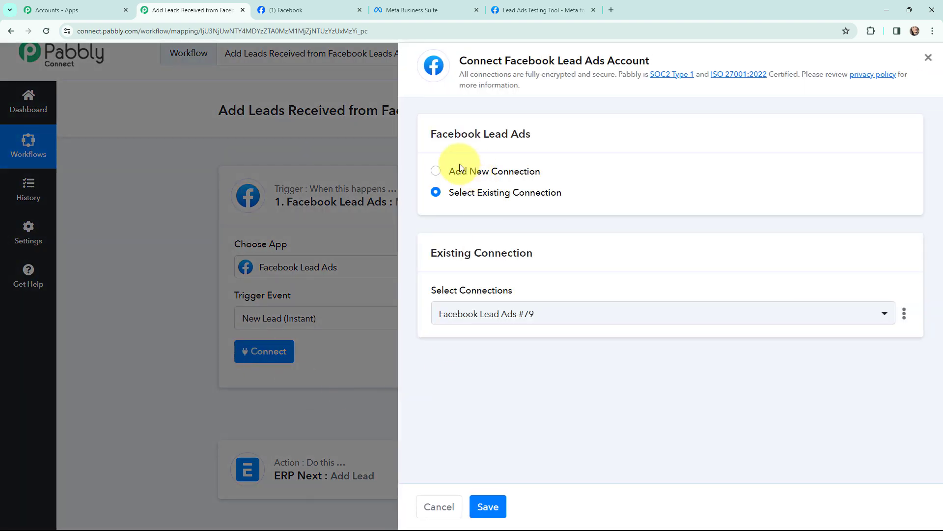
click(437, 171)
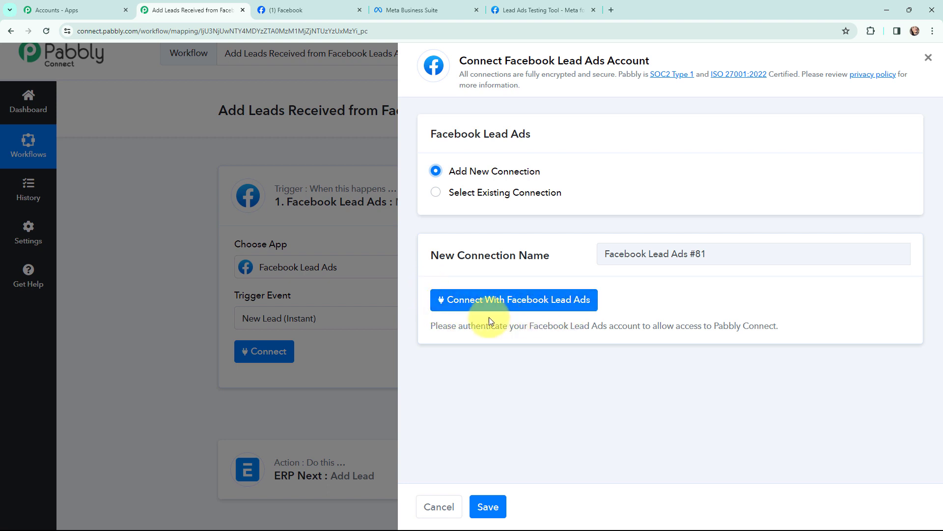
click(490, 294)
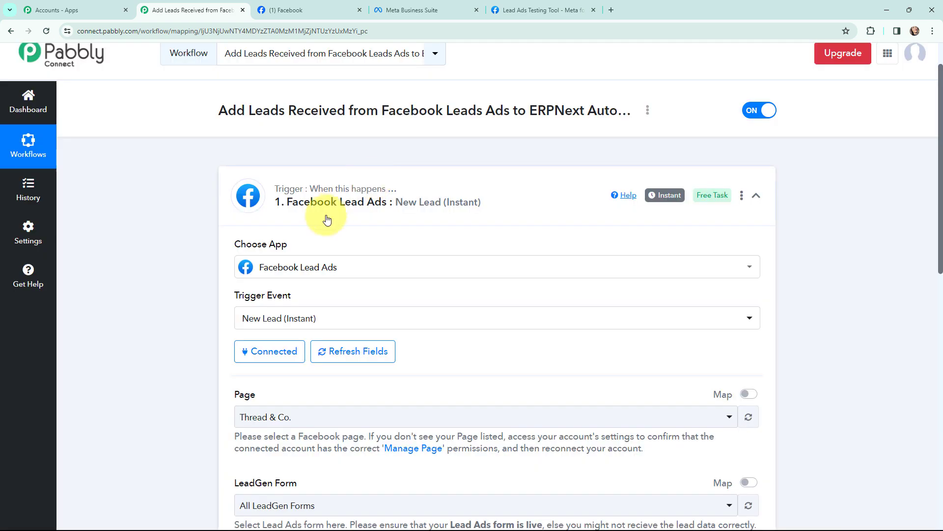
Check the business page's name on Facebook and set the trigger's Page to More Than Bakery
scroll(188, 218, down, 3)
scroll(188, 218, up, 1)
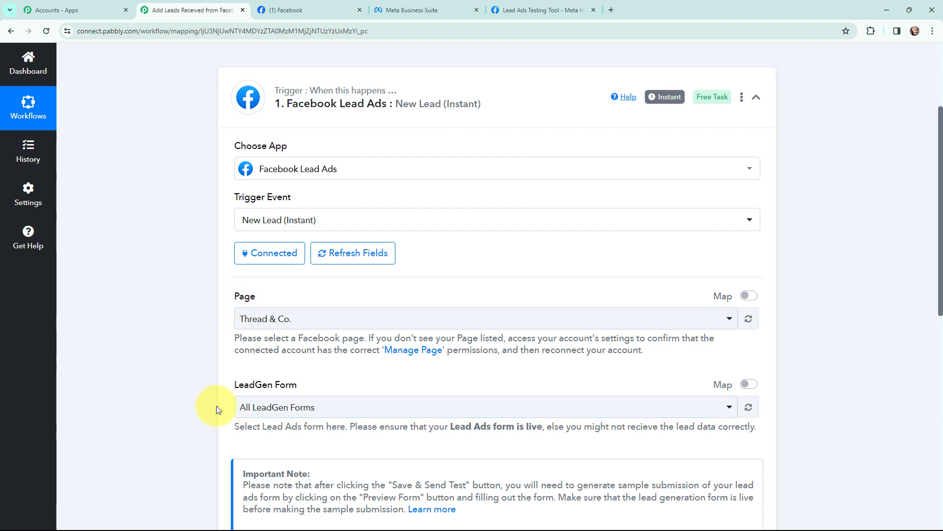
click(275, 10)
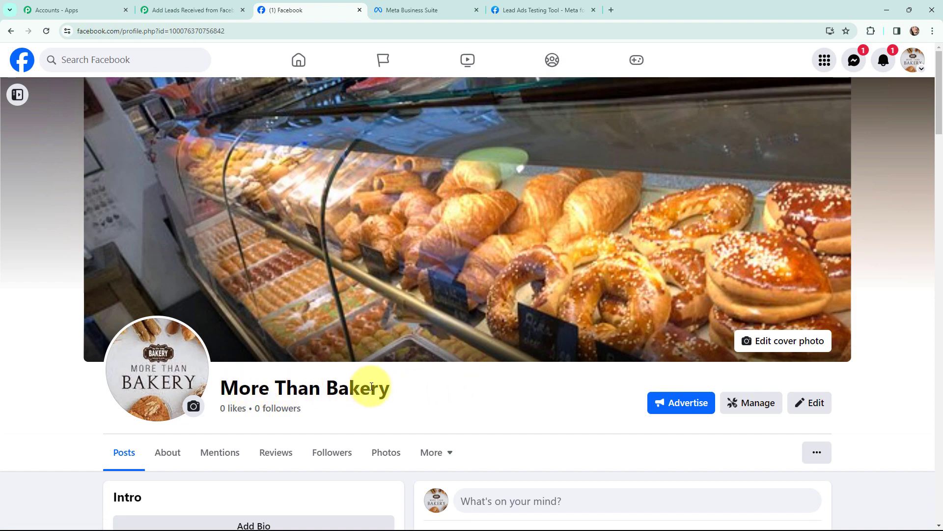
click(230, 3)
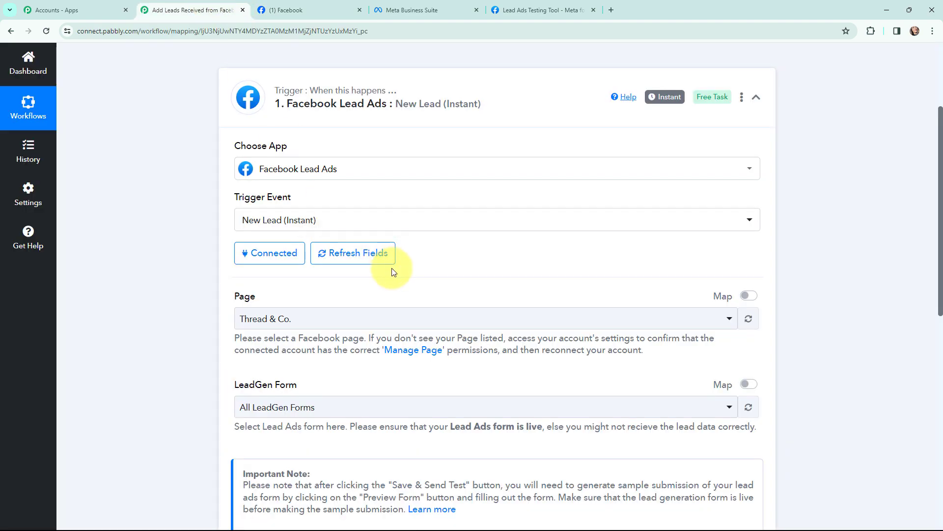
scroll(385, 265, down, 2)
click(366, 225)
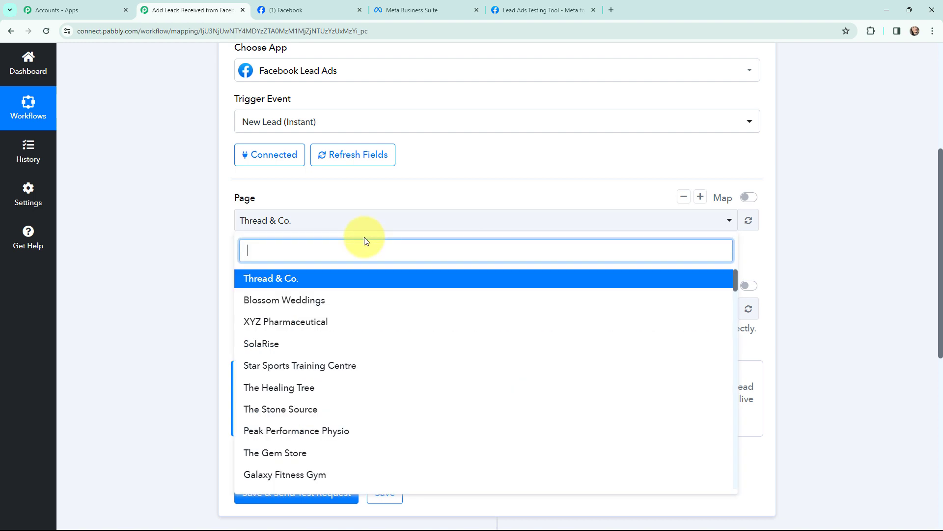
text(more)
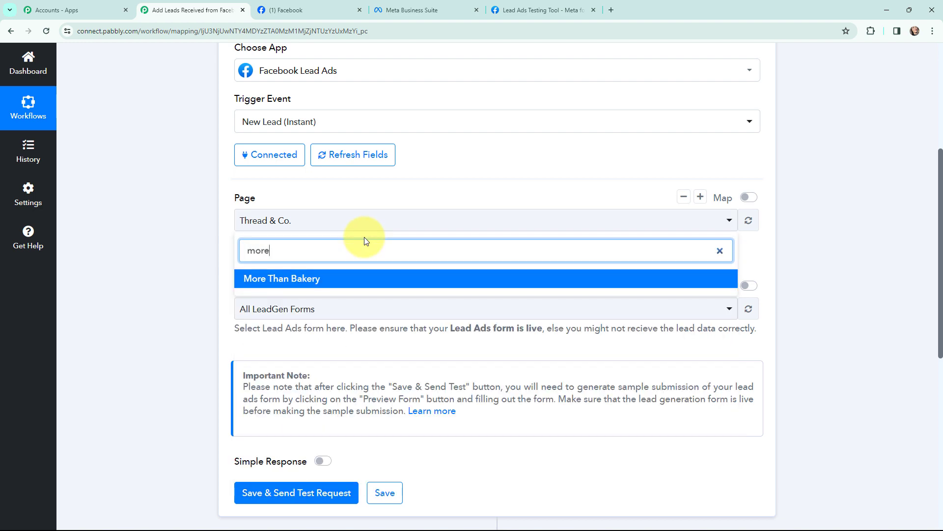
click(289, 279)
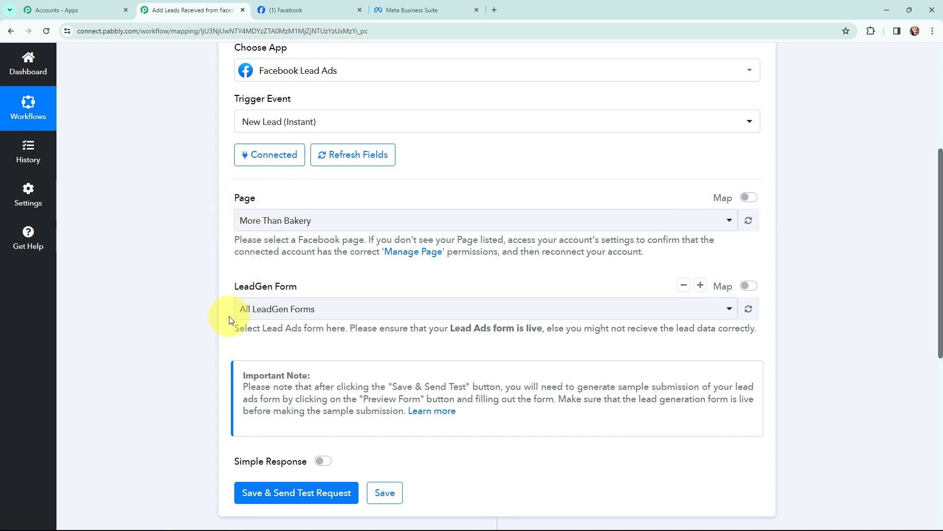
Review the preview pages of New Contact Form in Meta Business Suite and return to the Pabbly Connect workflow
click(444, 10)
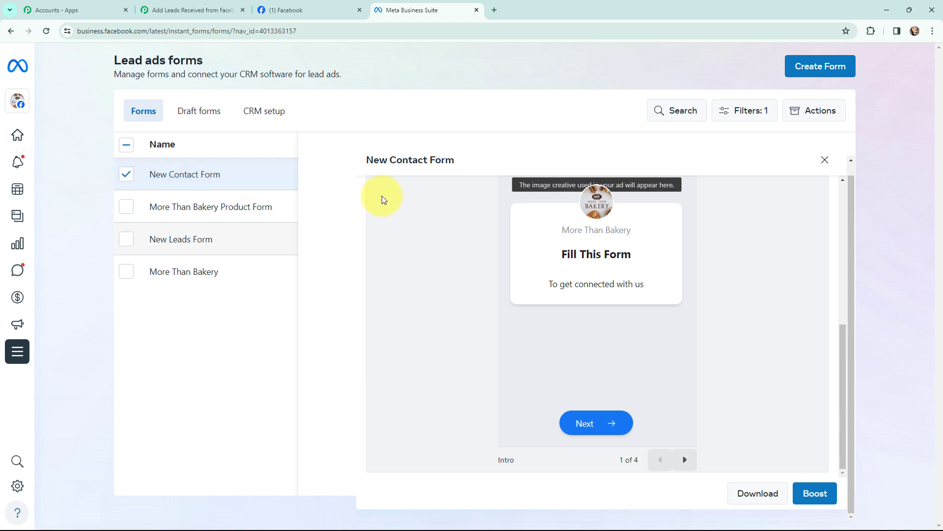
click(685, 458)
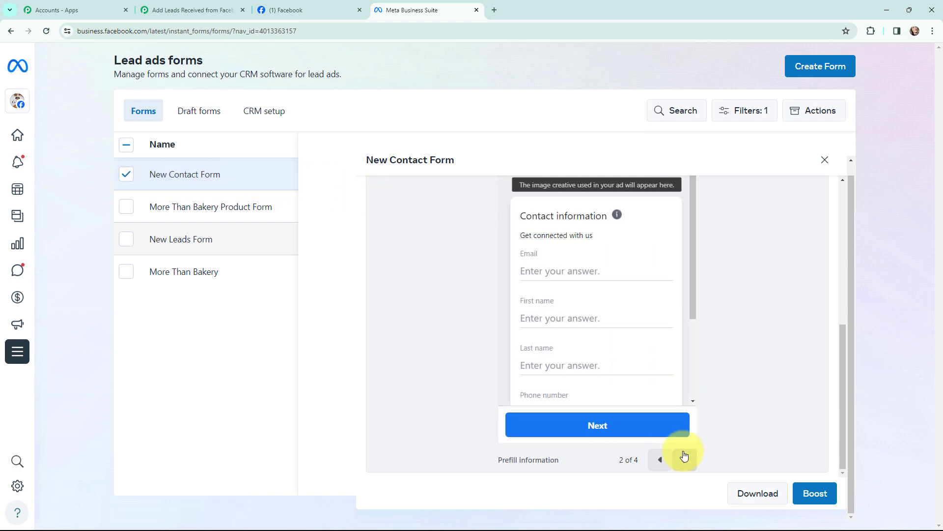
click(684, 458)
click(684, 458)
click(148, 6)
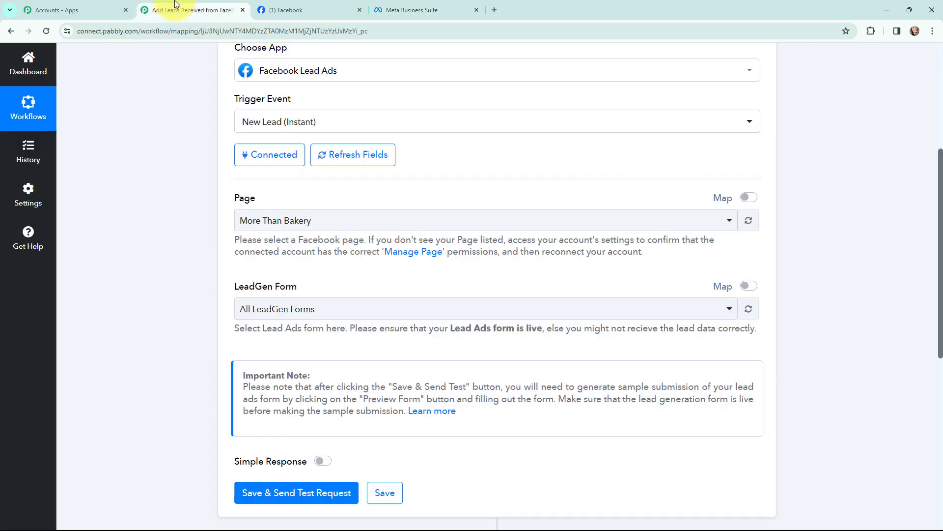
Set the trigger's LeadGen Form to New Contact Form and save it with a test request to capture a response
click(329, 310)
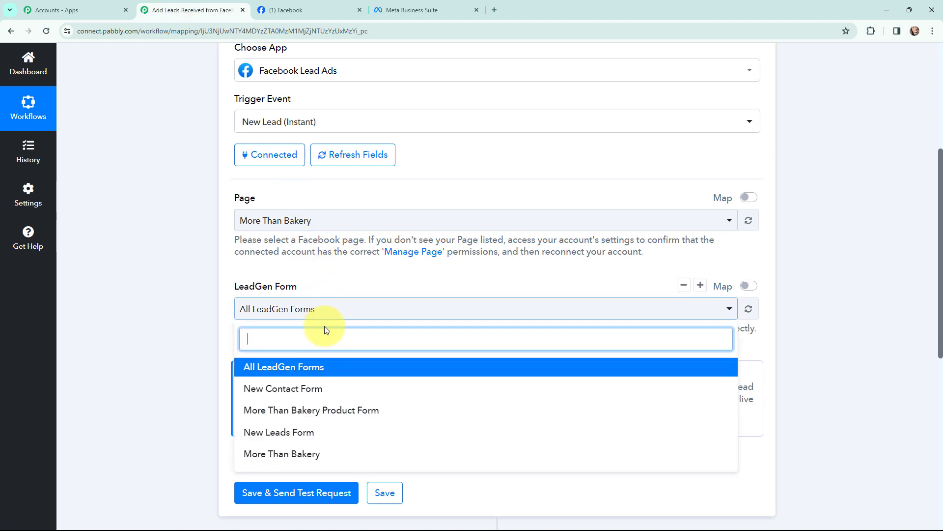
click(306, 388)
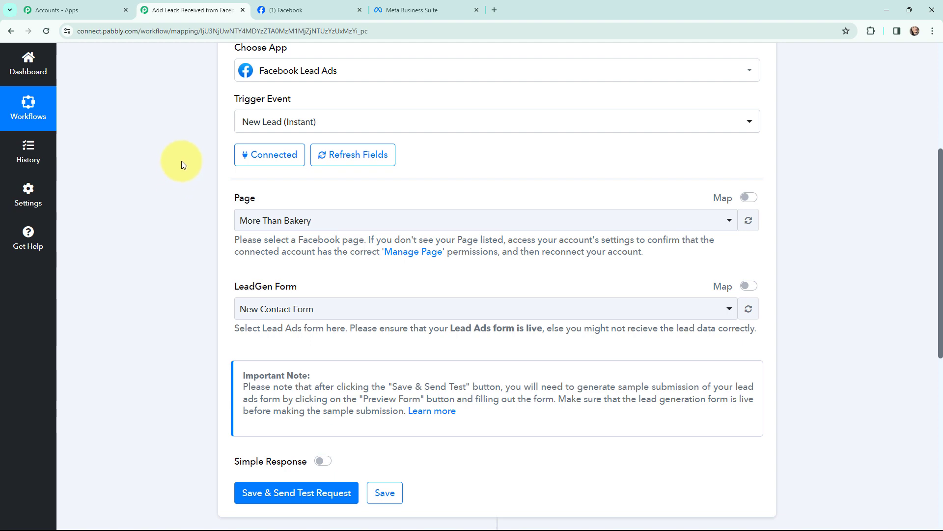
scroll(182, 162, down, 5)
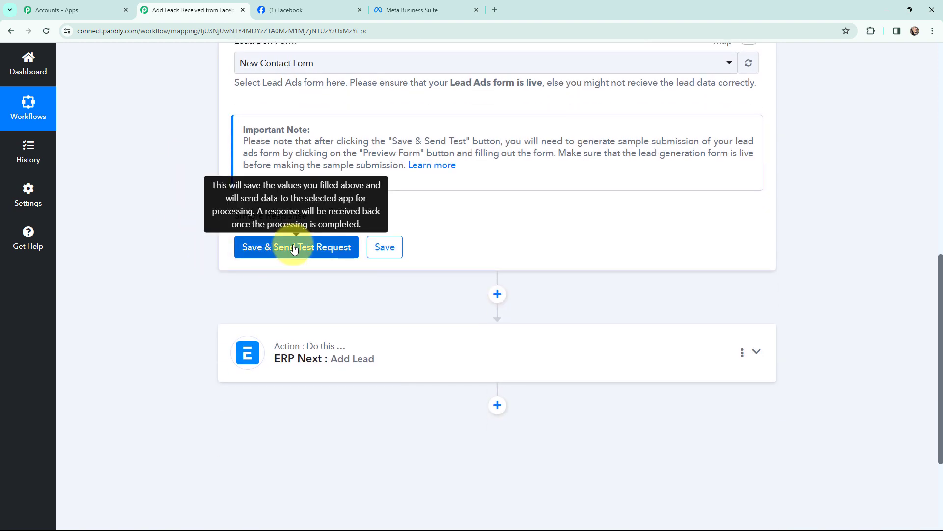
click(293, 247)
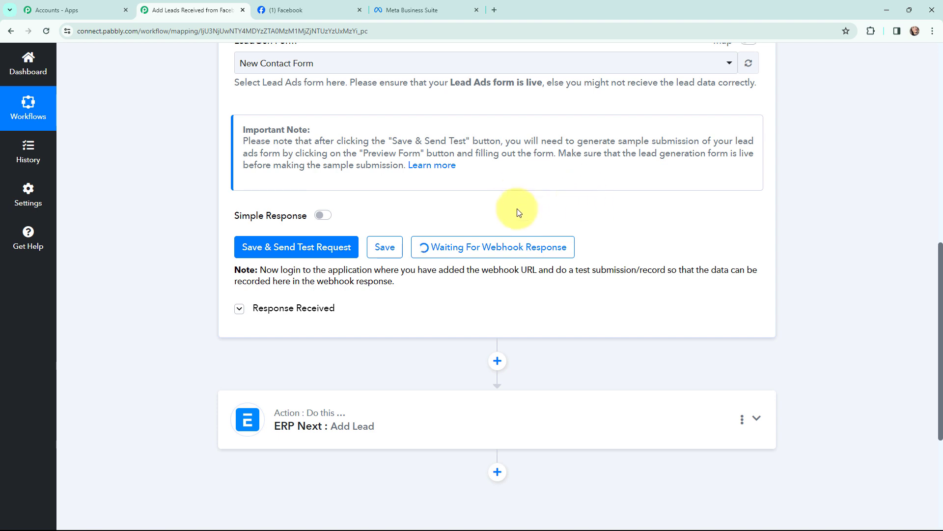
Find Meta for Developers in a new browser tab and open the Lead Ads RTU Debug Tool from its developer tools
click(494, 8)
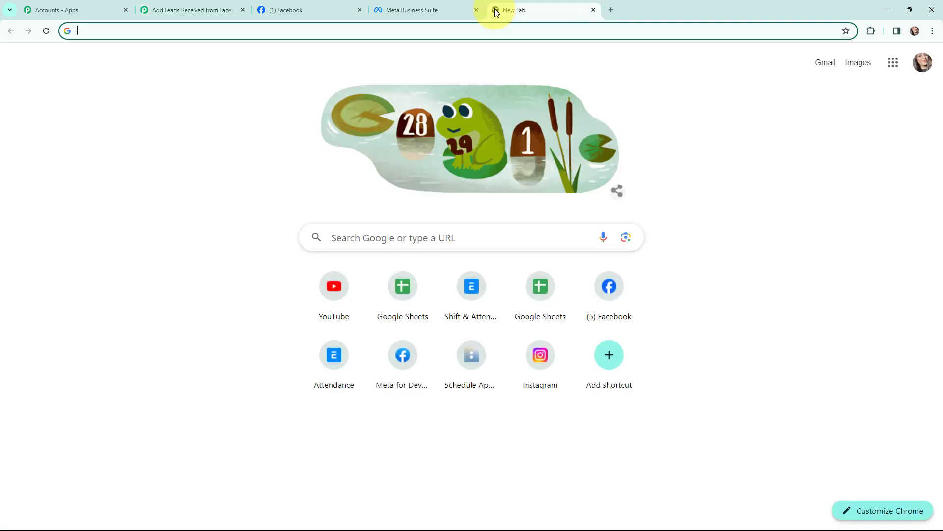
text(meta for)
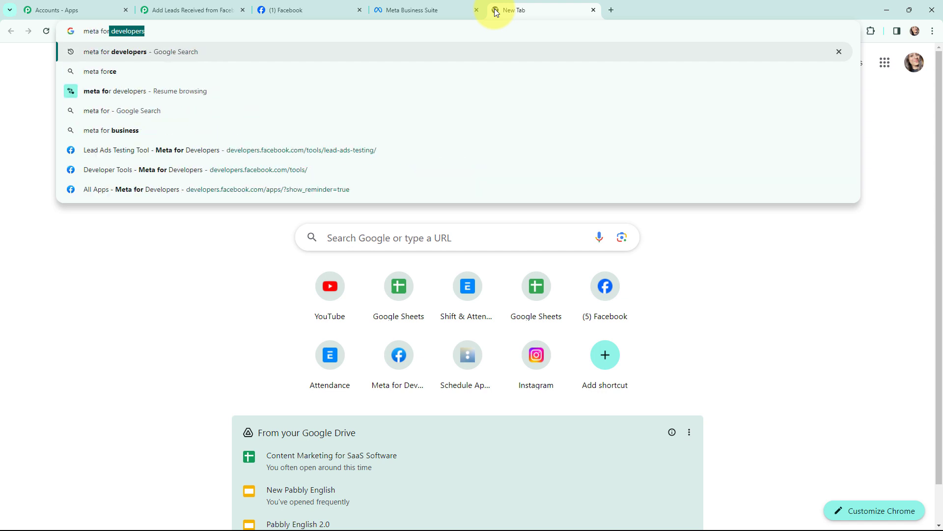
key(Return)
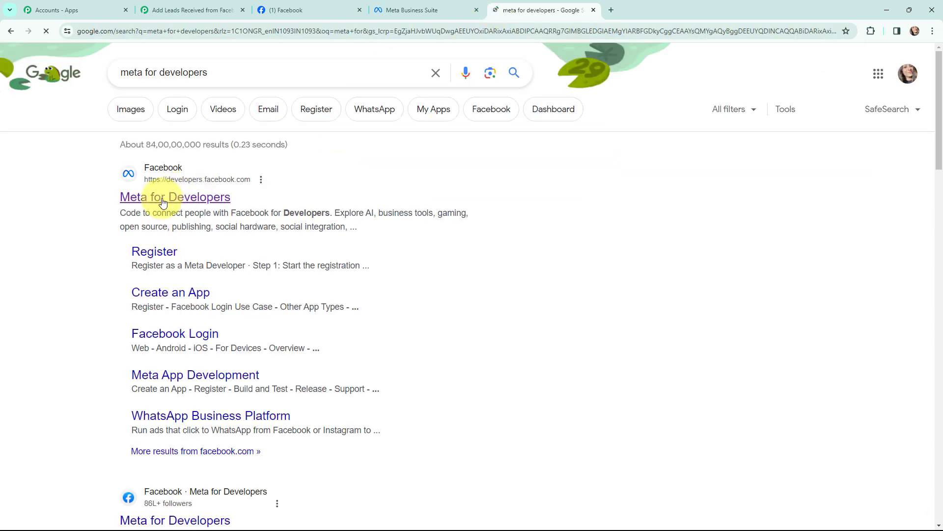
click(158, 198)
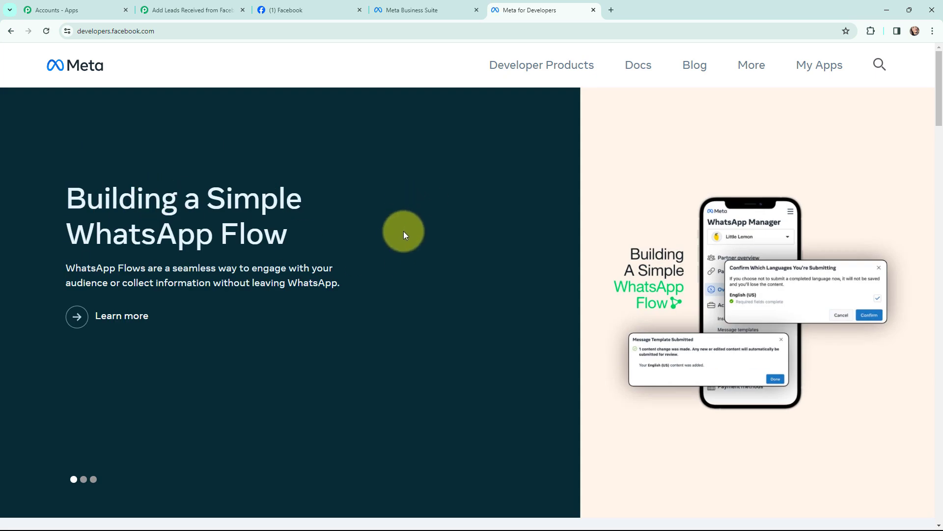
click(750, 64)
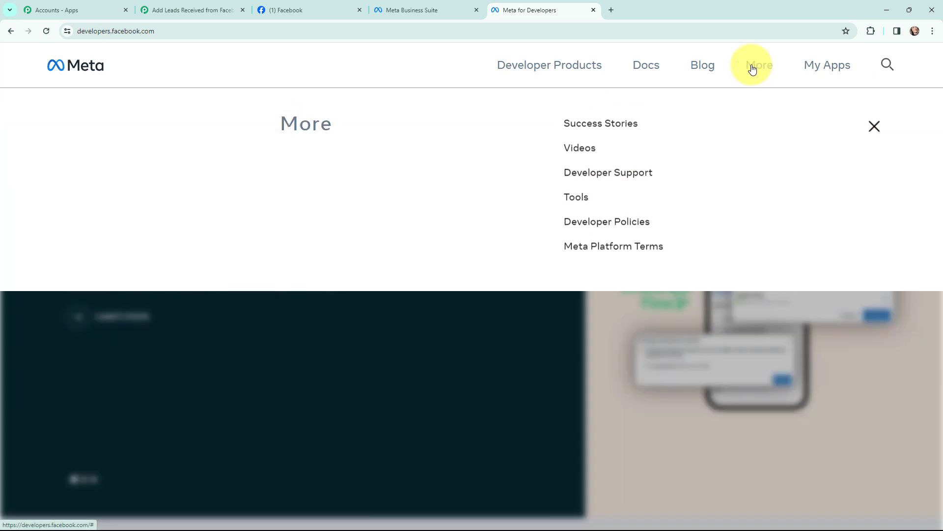
click(582, 202)
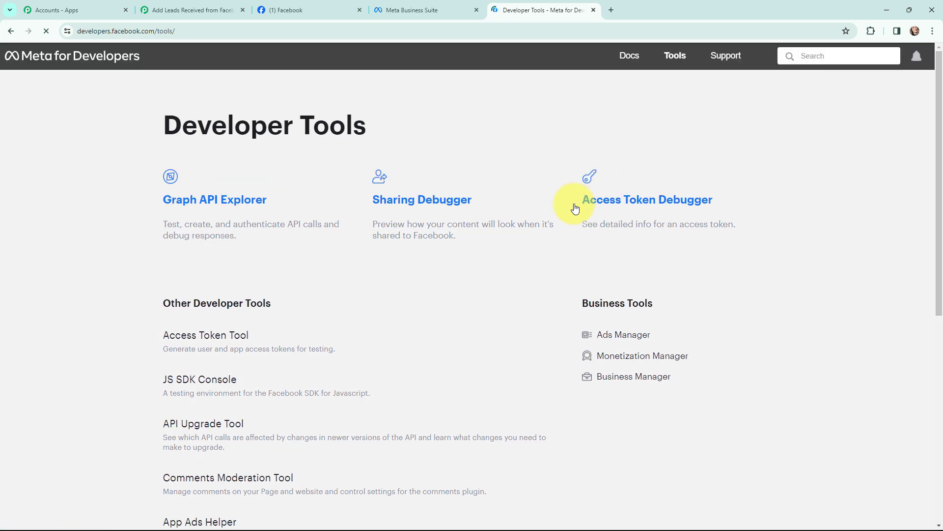
scroll(107, 223, down, 5)
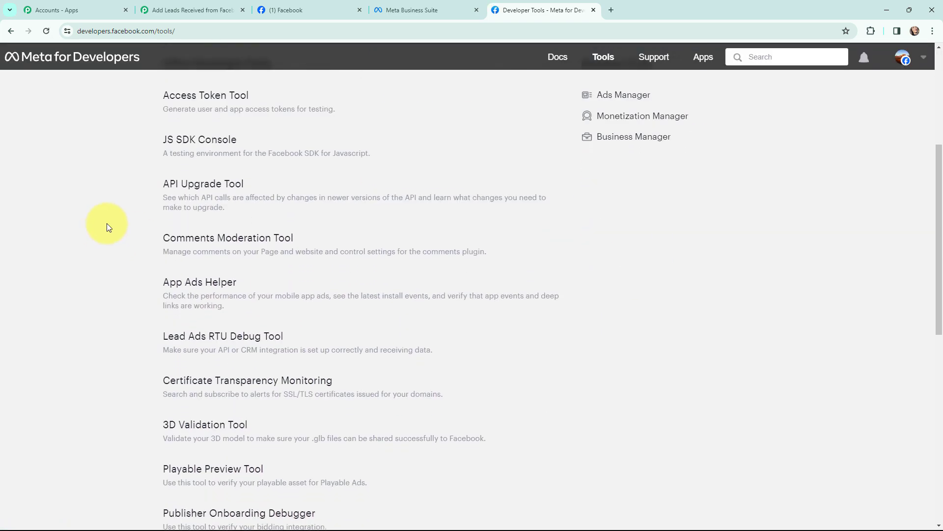
click(223, 329)
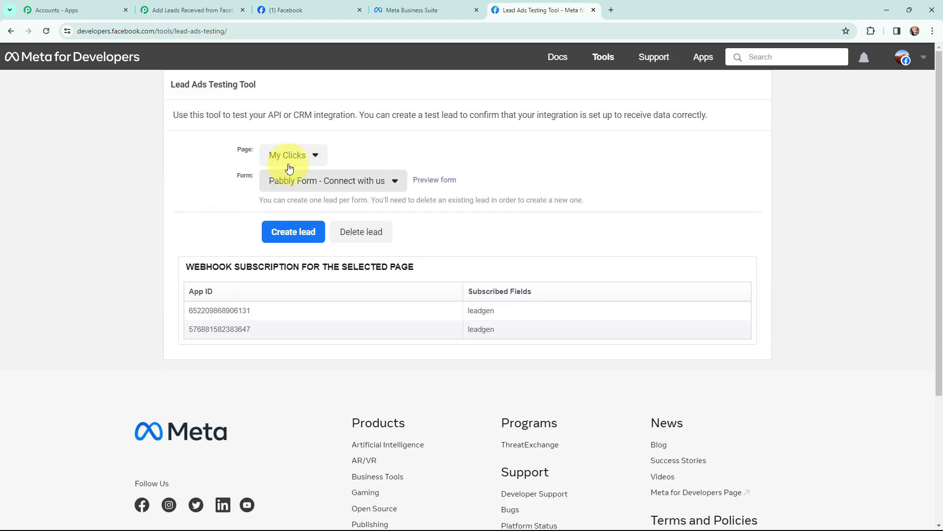
Set the testing tool's Page to More Than Bakery and its Form to New Contact Form
click(310, 156)
scroll(323, 213, down, 1)
scroll(323, 213, down, 10)
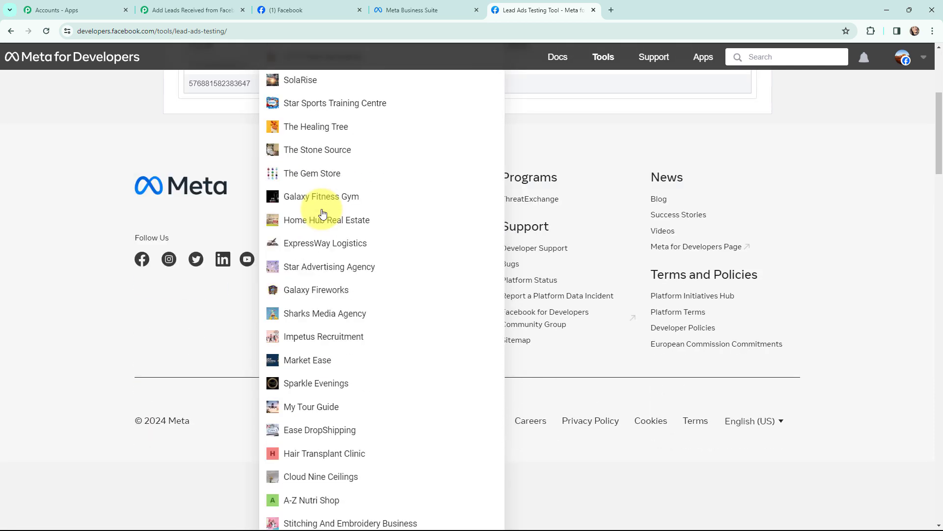
scroll(322, 213, down, 9)
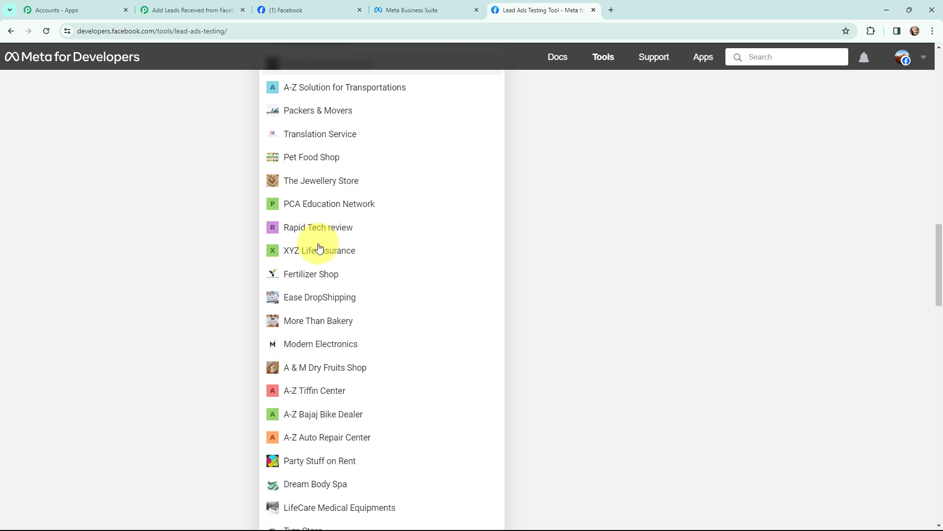
click(307, 320)
scroll(292, 275, up, 3)
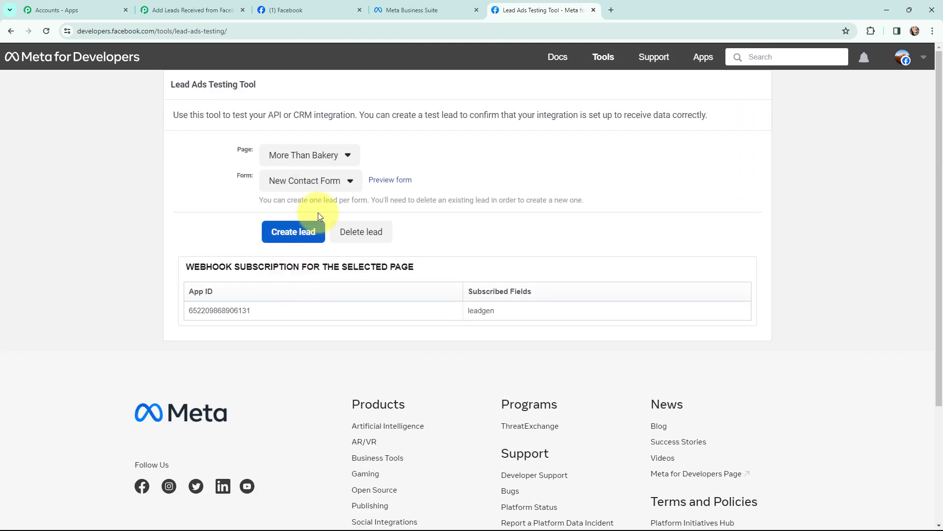
click(343, 183)
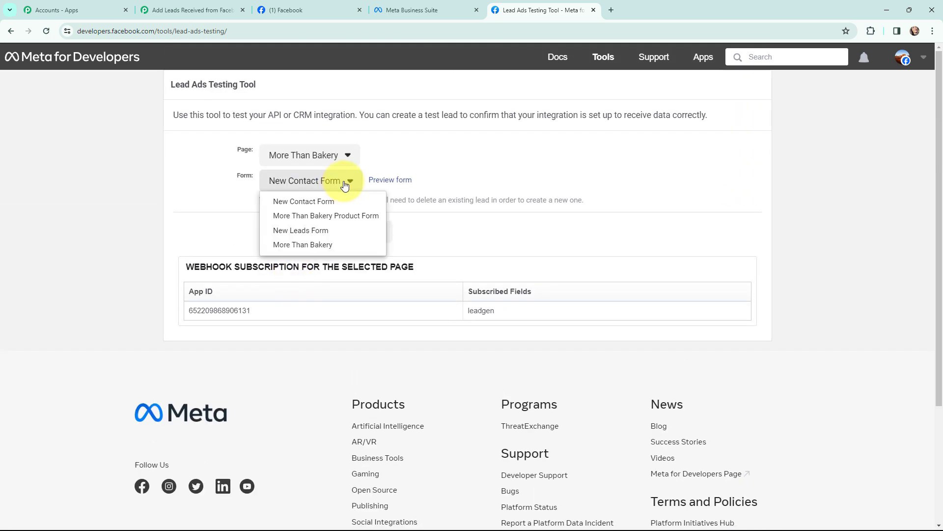
click(310, 201)
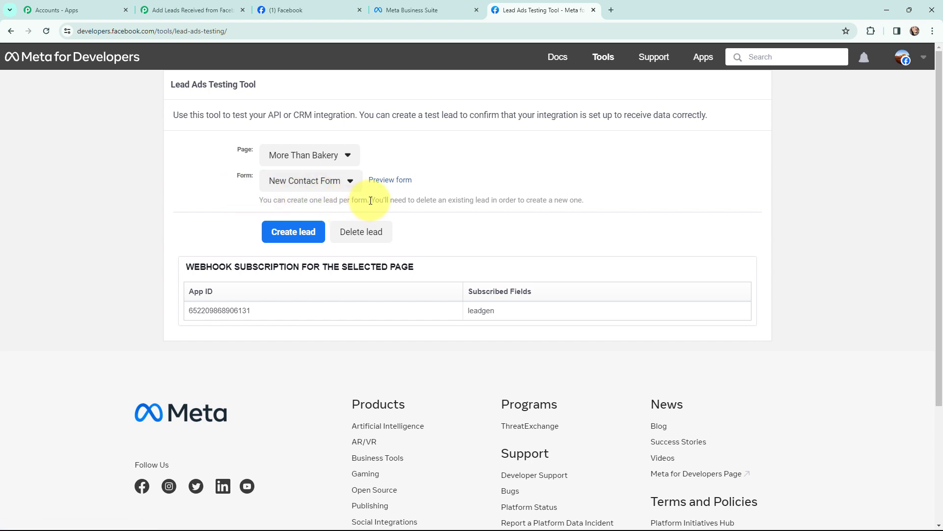
Preview the form, fill in the test lead's email, first name, last name, phone number and the city Mumbai, and submit it
click(390, 180)
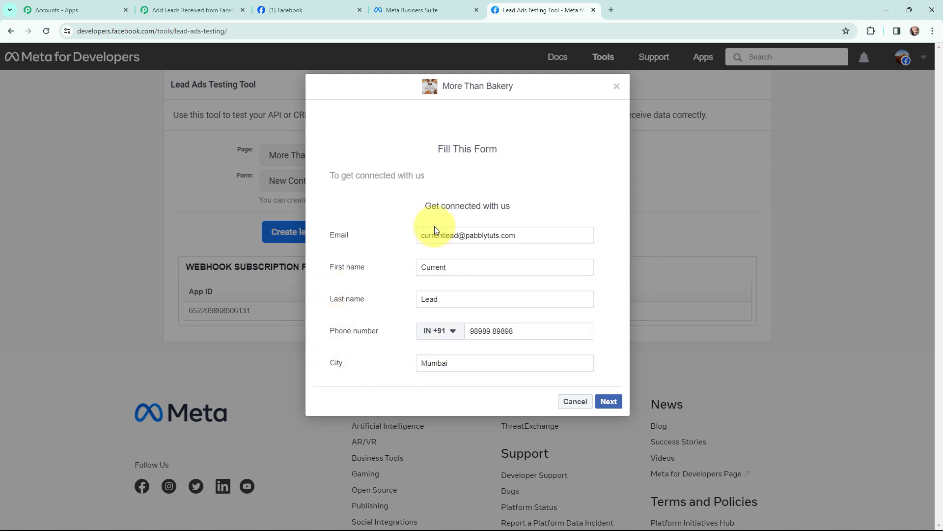
click(608, 401)
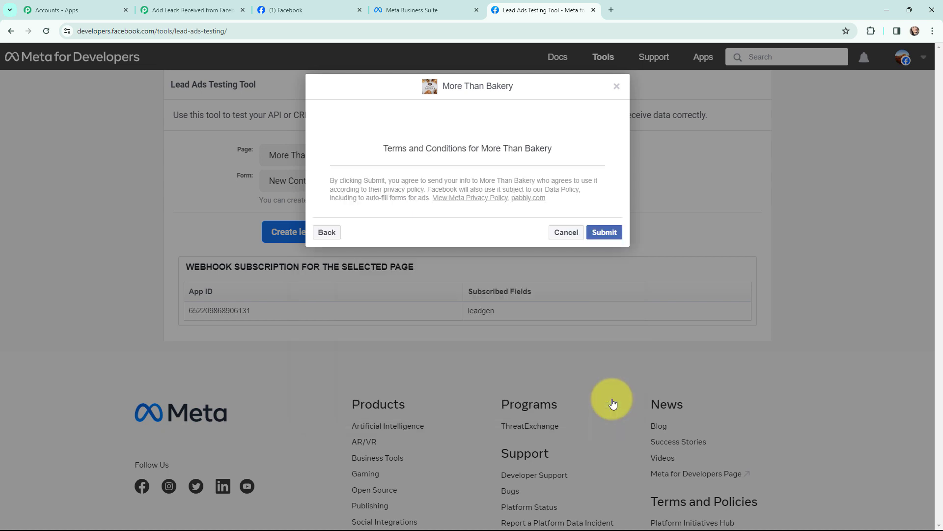
click(597, 238)
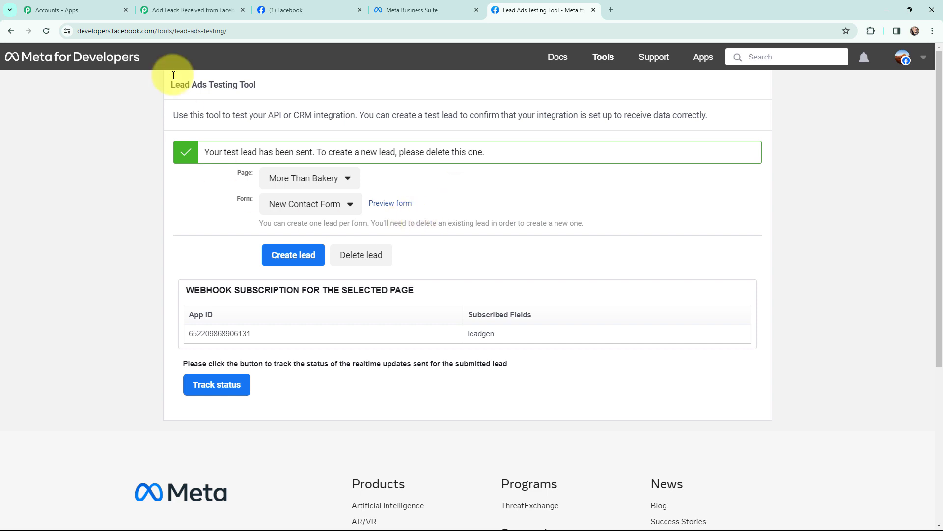
Return to the Pabbly Connect workflow and check the lead's email, name, phone number, city and created time in the received response
click(178, 6)
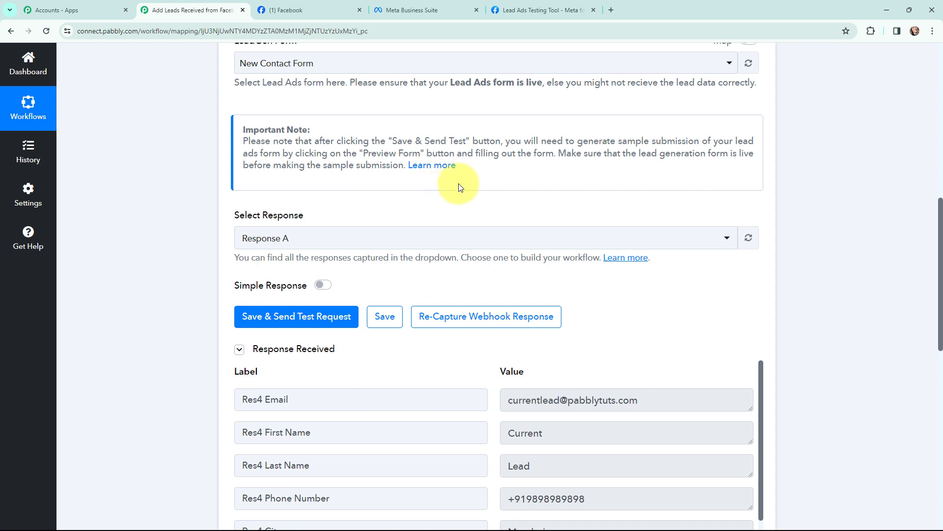
scroll(660, 129, down, 4)
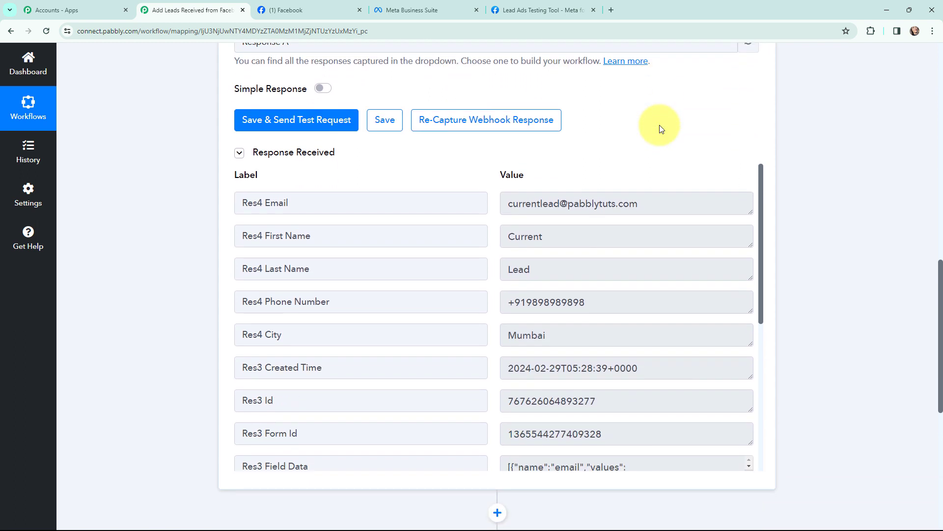
scroll(660, 129, down, 1)
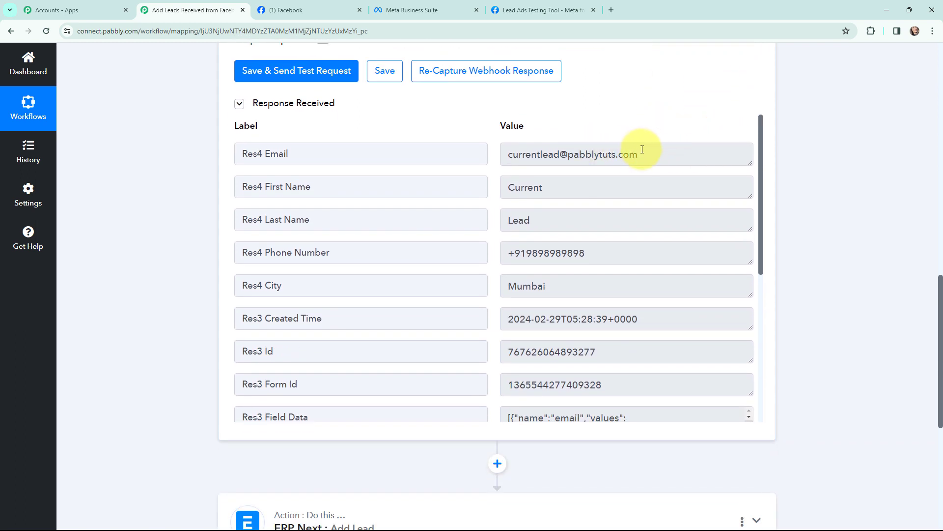
drag(646, 154, 429, 155)
drag(549, 188, 453, 190)
drag(543, 220, 508, 221)
drag(582, 248, 506, 252)
drag(565, 294, 507, 287)
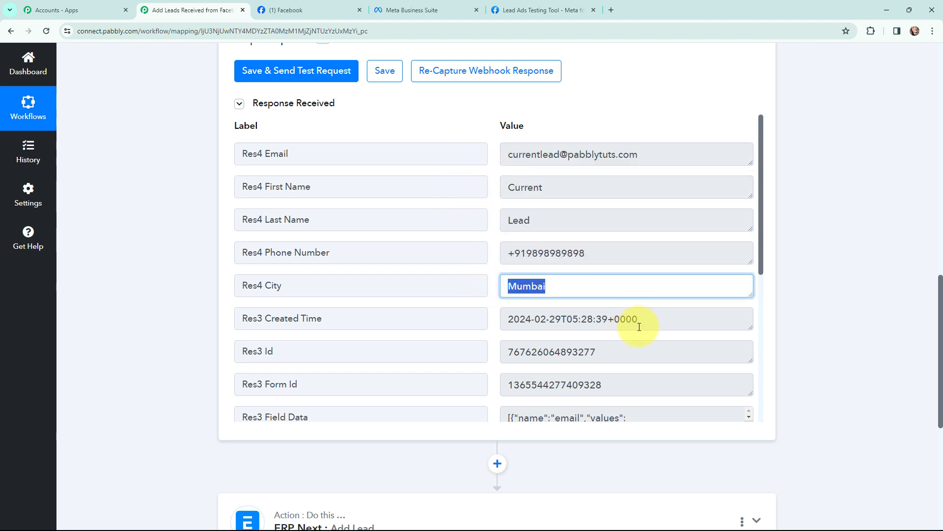
click(528, 370)
drag(634, 325, 432, 323)
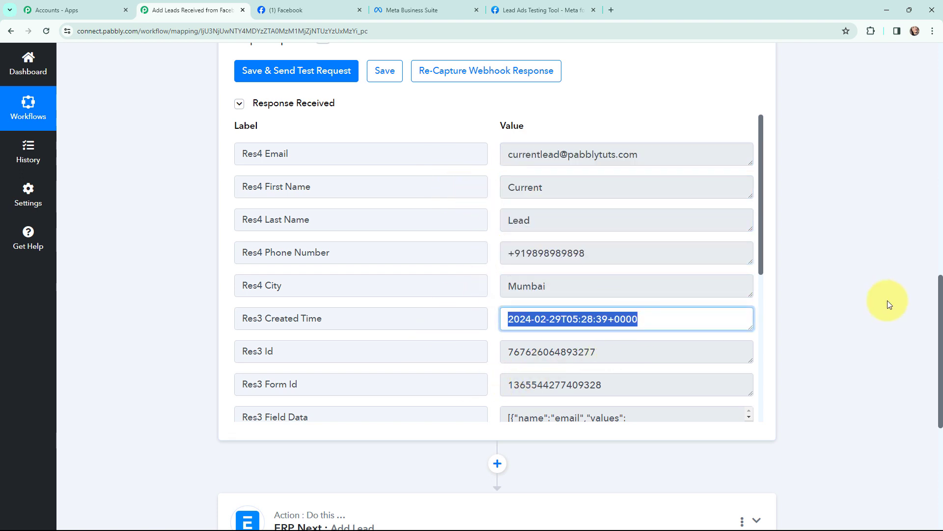
click(884, 301)
drag(761, 264, 760, 181)
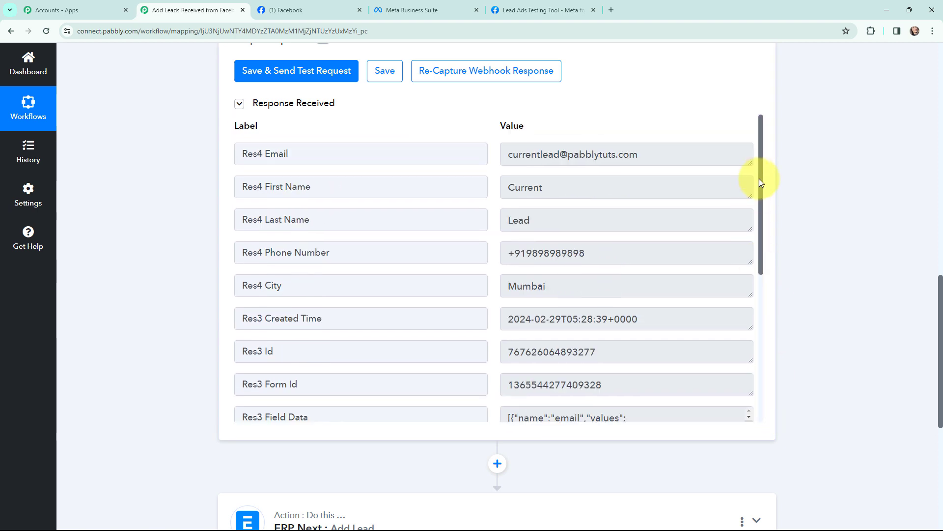
Go back to the start of the workflow and collapse the Facebook Lead Ads trigger step
scroll(818, 267, up, 1)
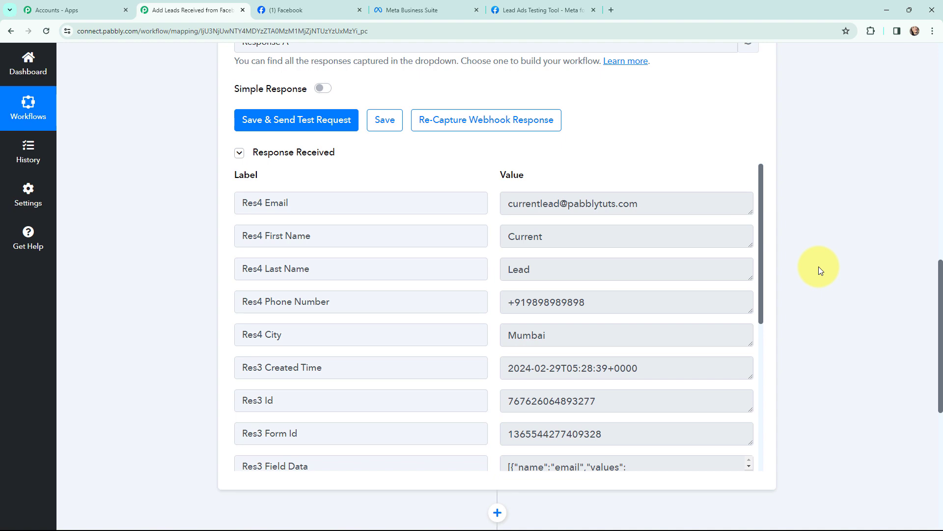
scroll(941, 166, up, 6)
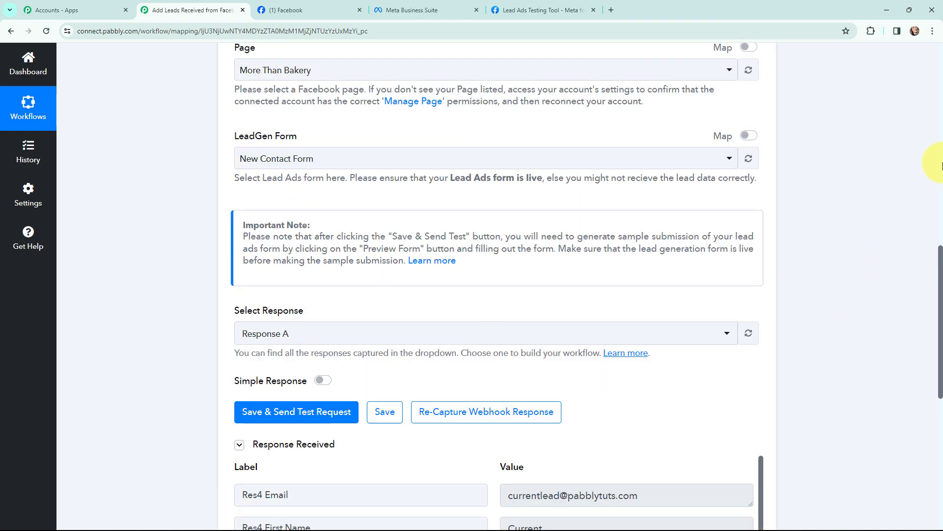
scroll(941, 166, up, 8)
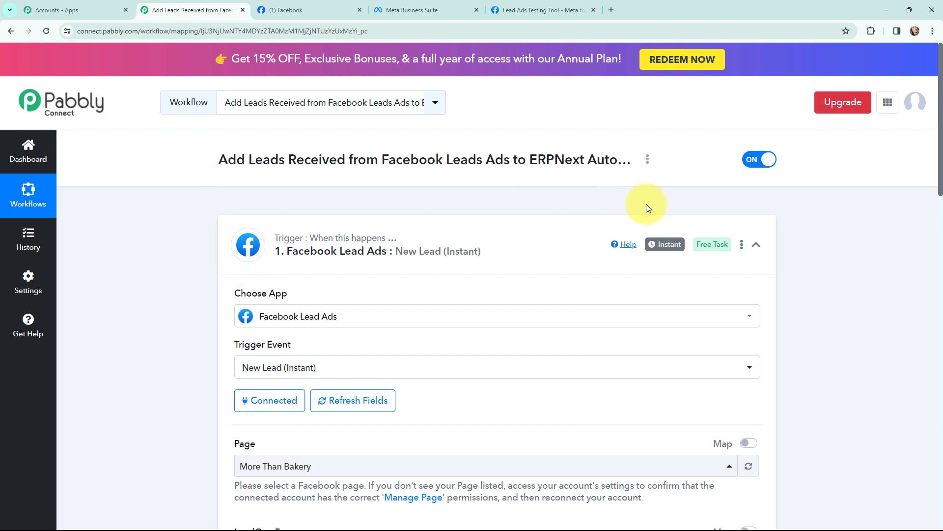
mouse_move(664, 245)
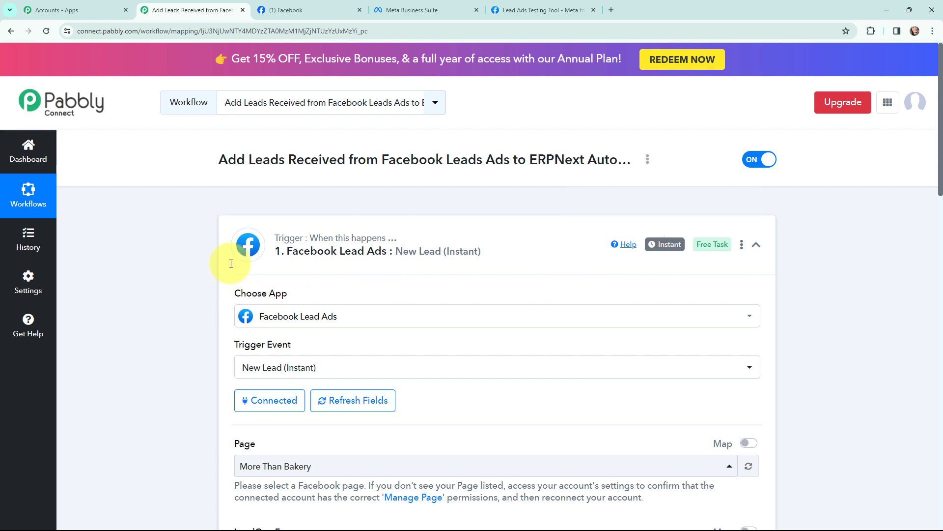
click(229, 230)
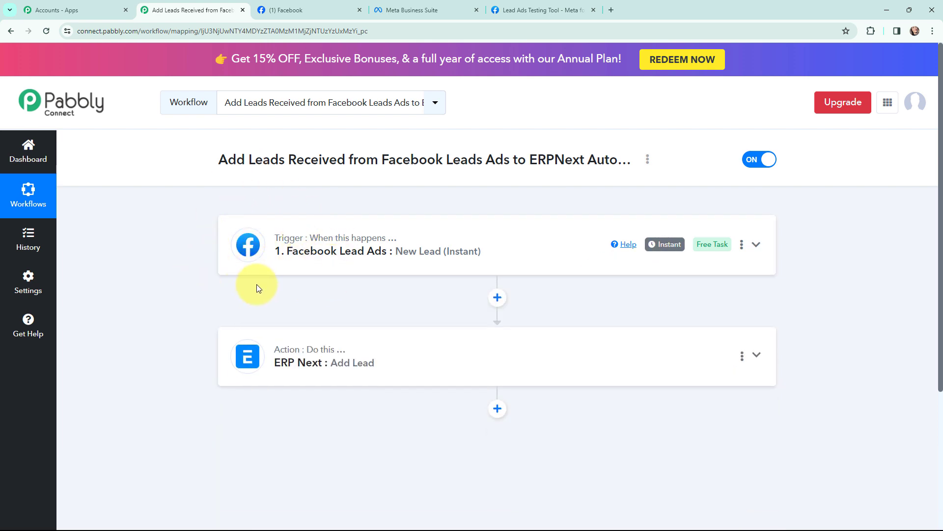
Start a new ERP Next connection for the Add Lead action and review the base URL, client ID and client secret instructions
click(245, 345)
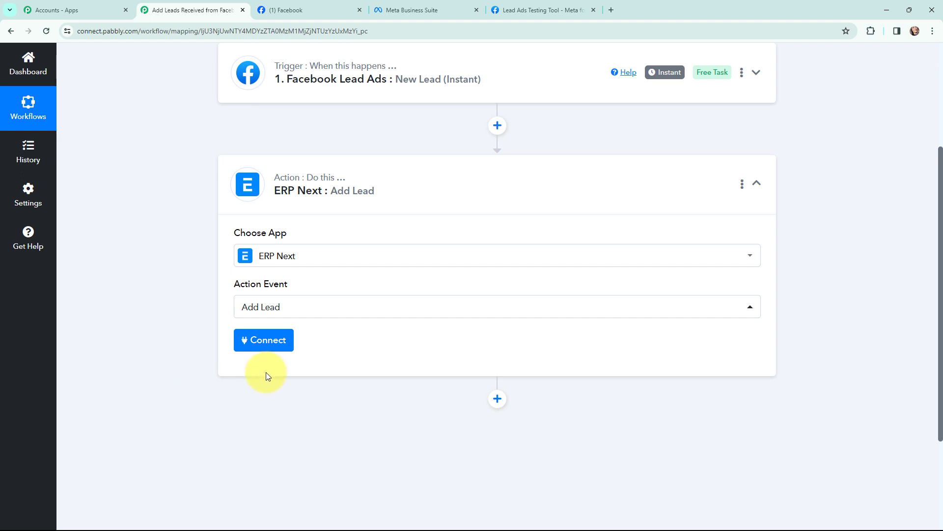
click(264, 343)
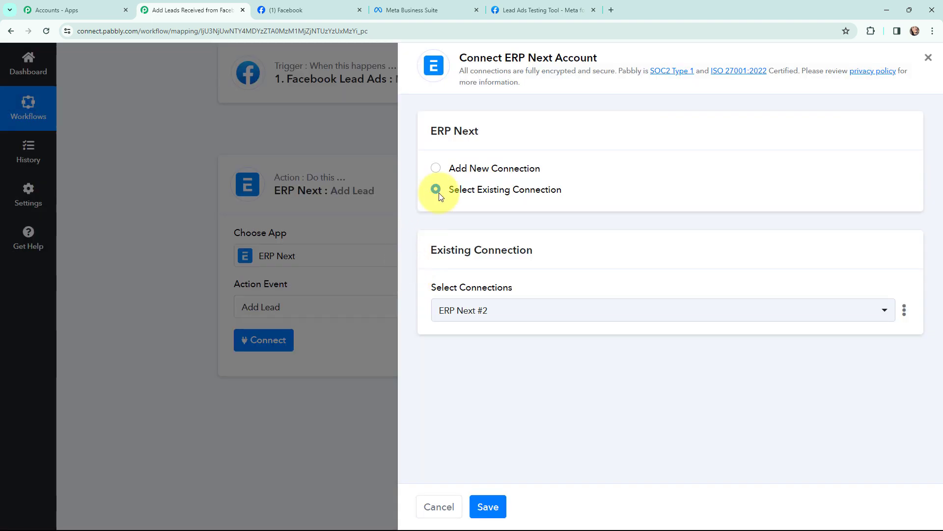
click(436, 169)
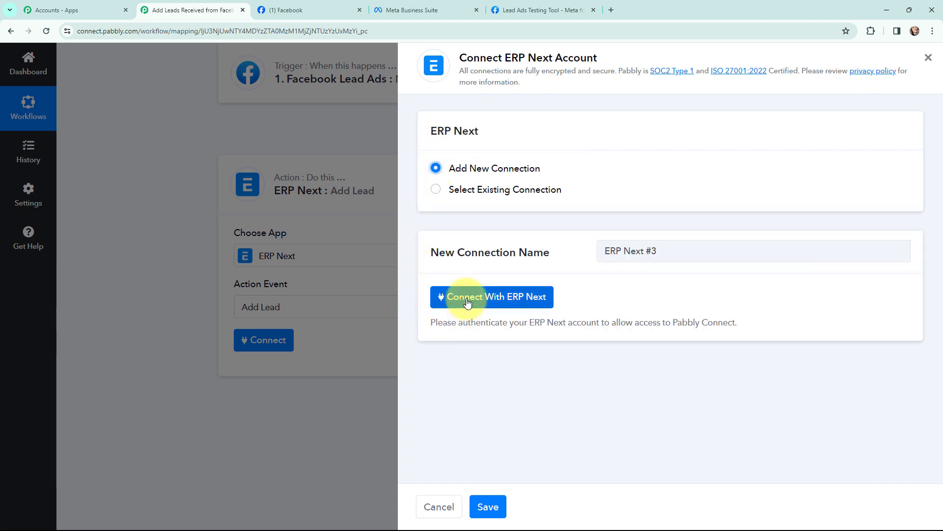
click(491, 301)
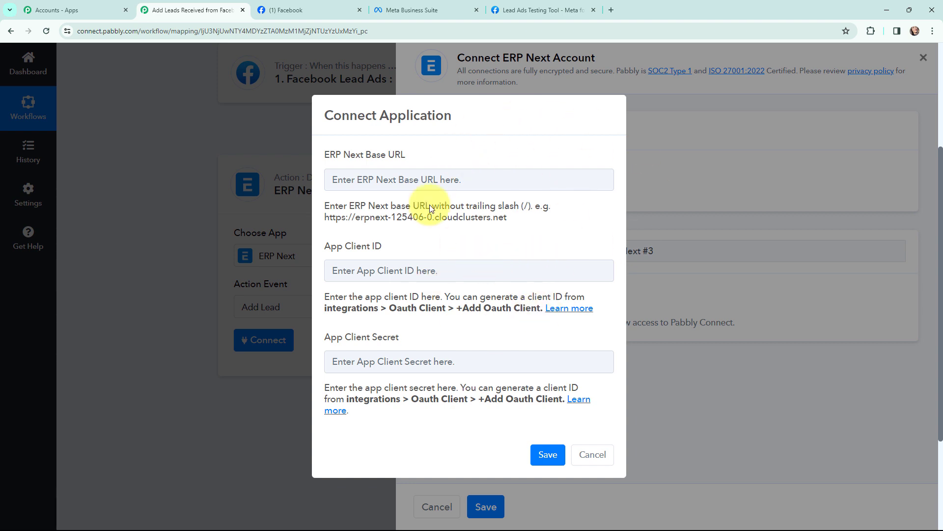
drag(325, 205, 509, 218)
drag(325, 293, 598, 322)
click(580, 329)
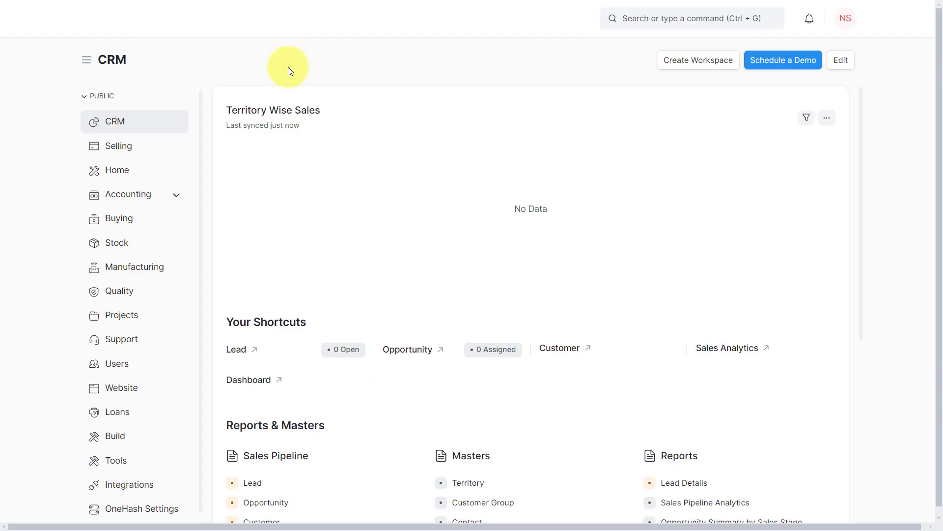
Switch to the ERPNext account and add a new OAuth client from the integrations with the app name latest app
click(126, 489)
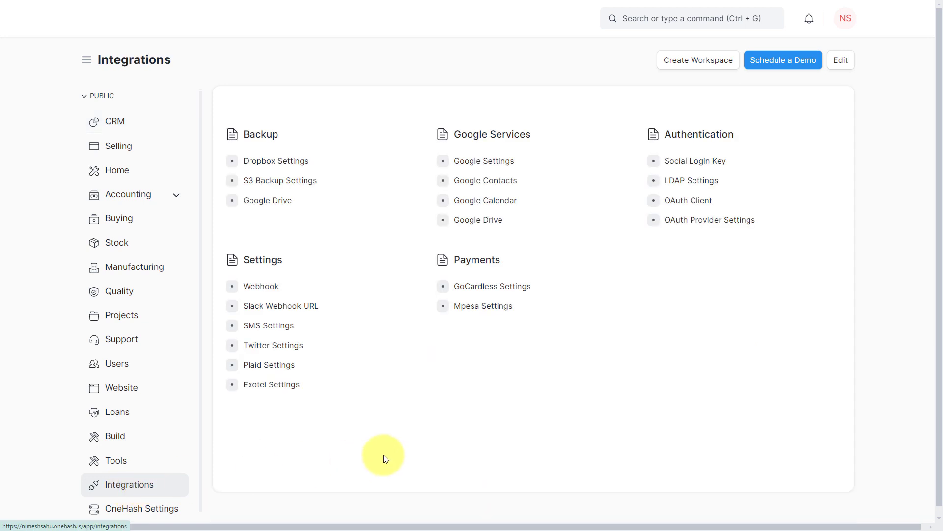
click(701, 205)
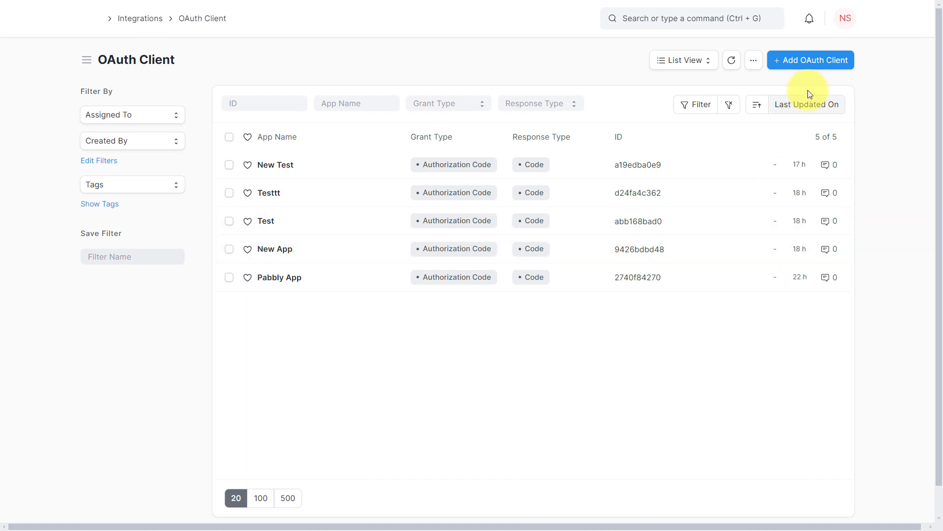
click(820, 60)
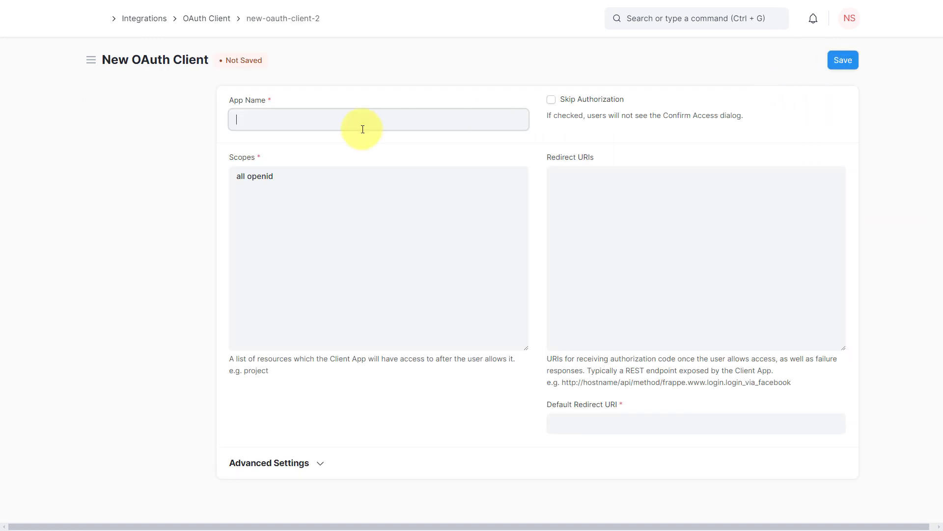
text(latest app)
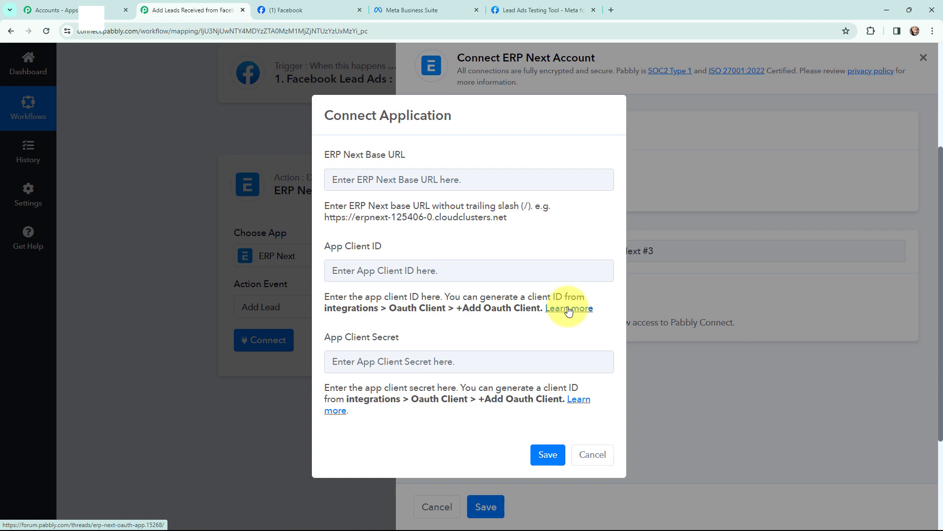
click(569, 308)
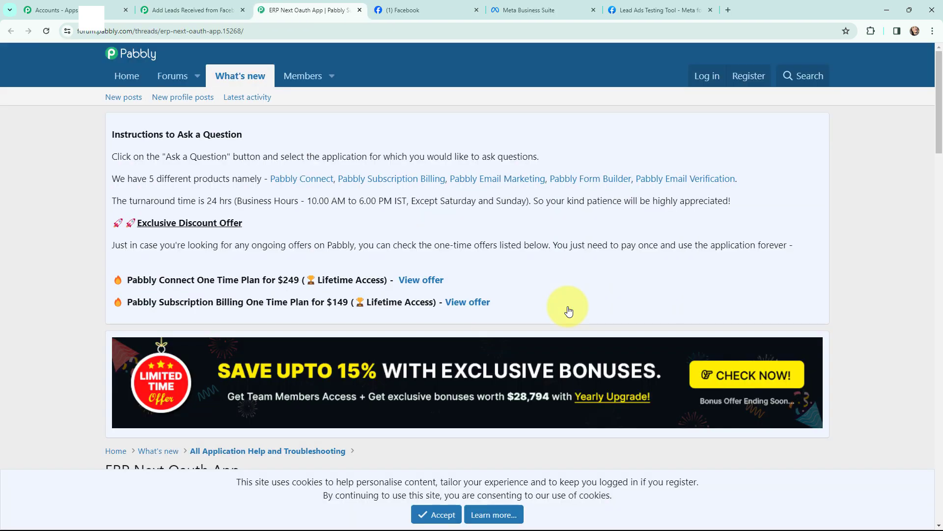
scroll(568, 306, down, 8)
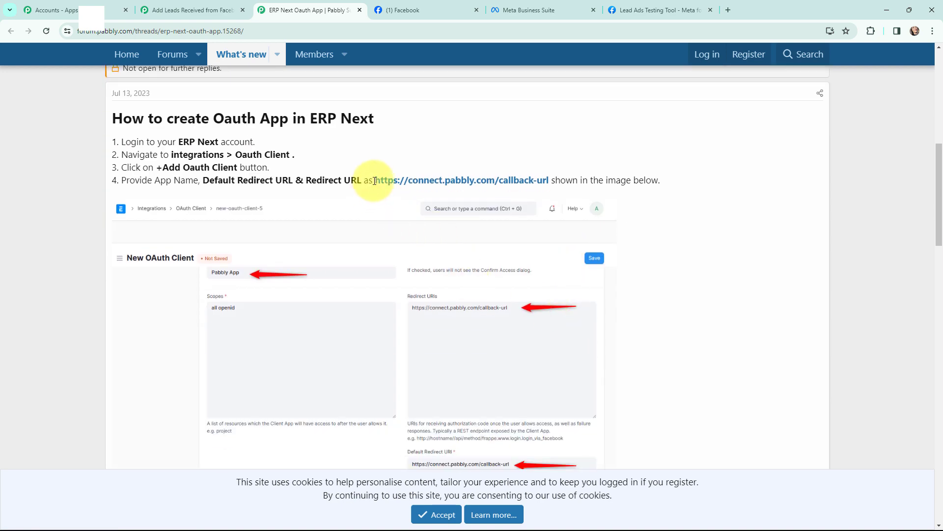
drag(375, 180, 549, 183)
key(ctrl+c)
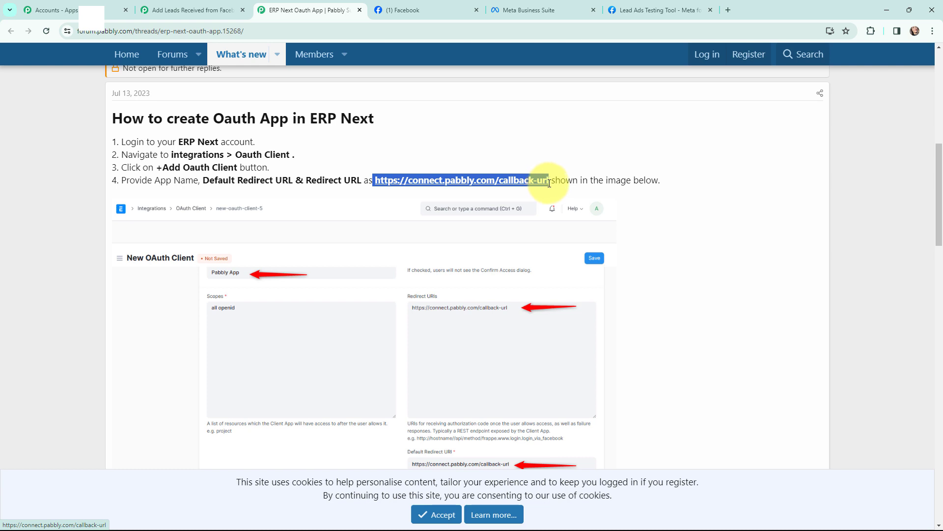
scroll(744, 298, down, 2)
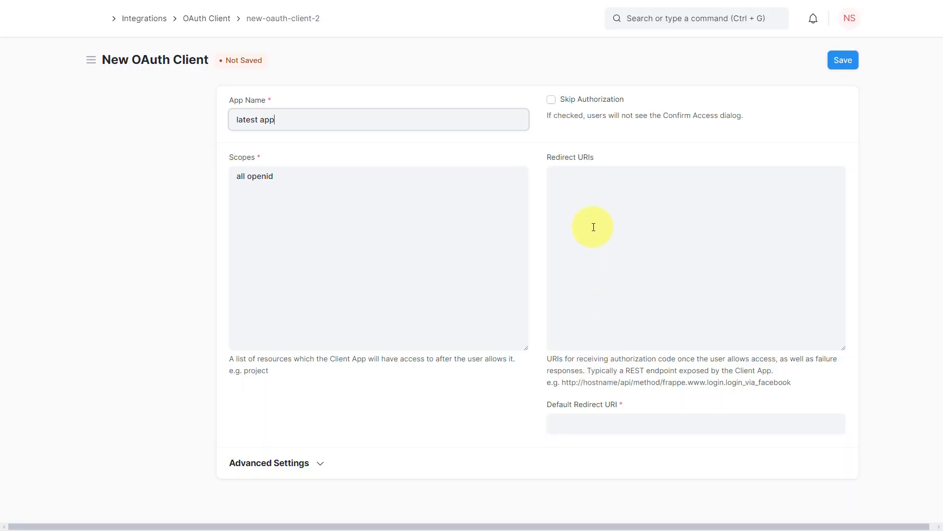
click(594, 227)
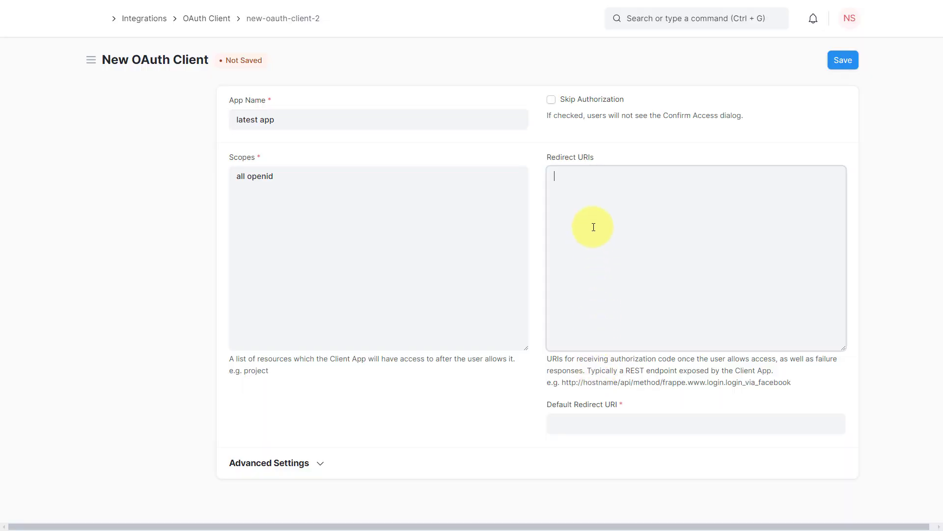
key(ctrl+v)
click(615, 419)
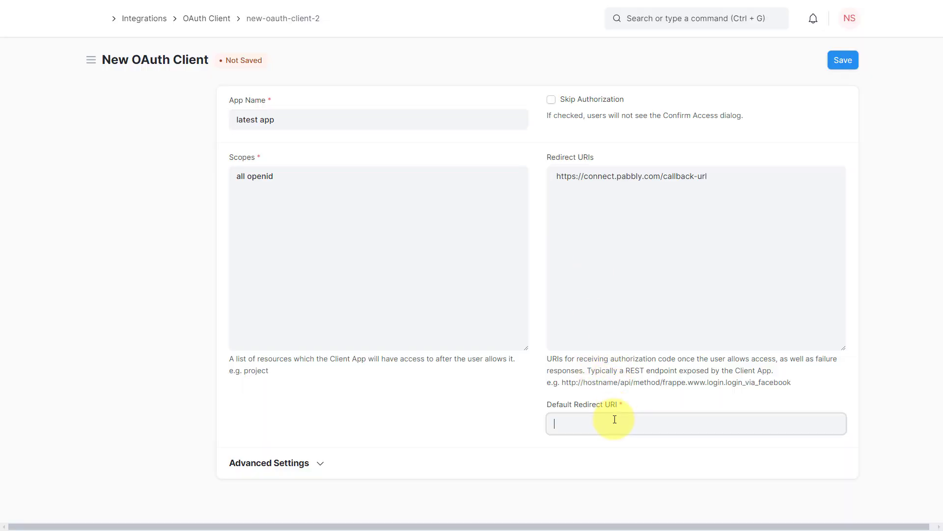
key(ctrl+v)
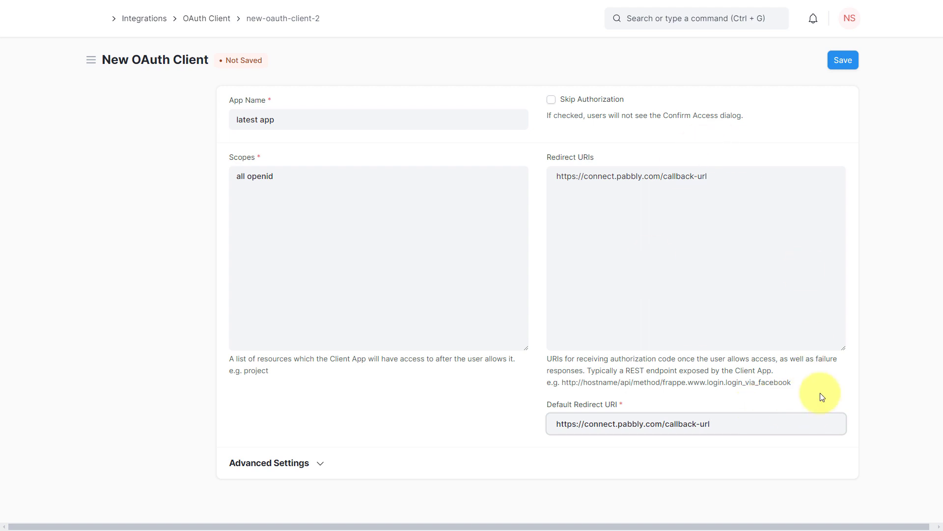
click(846, 61)
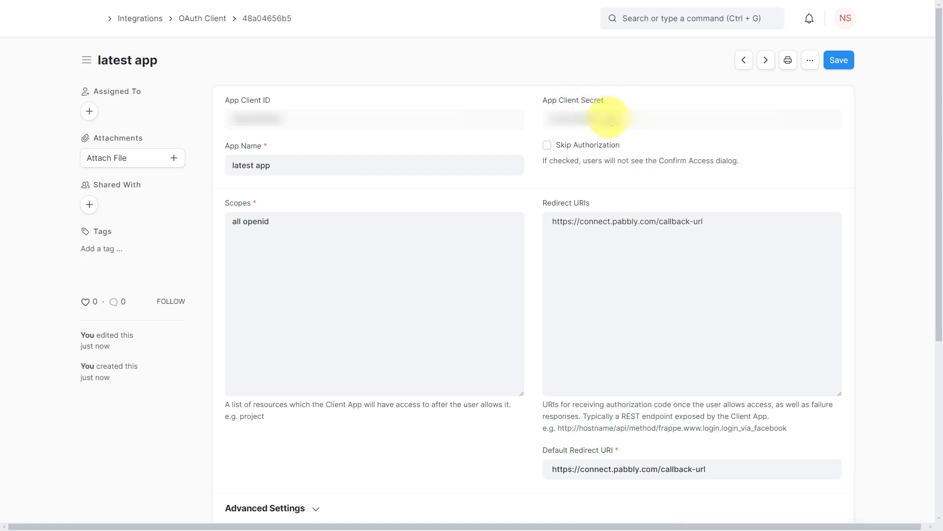
Copy the OAuth client's credentials into Pabbly Connect, filling in the App Client Secret, App Client ID and ERP Next Base URL
drag(608, 118, 559, 126)
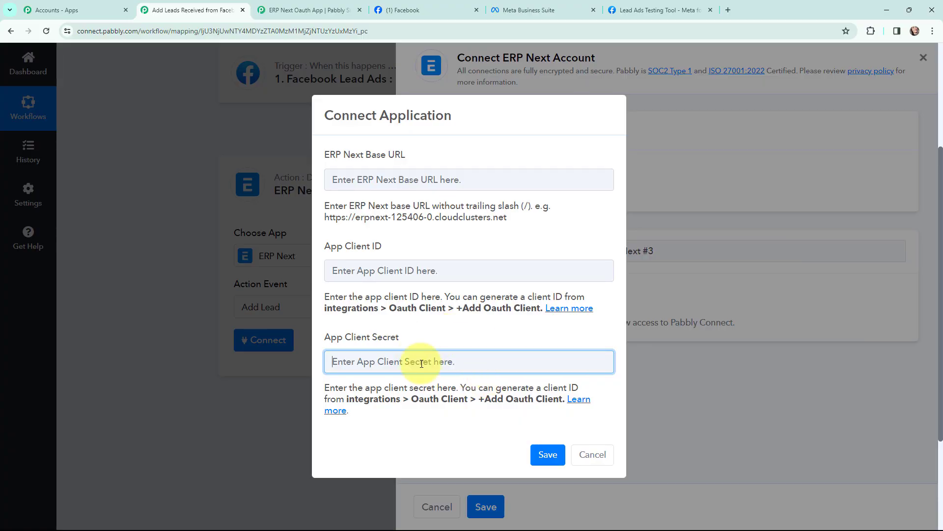
key(ctrl+v)
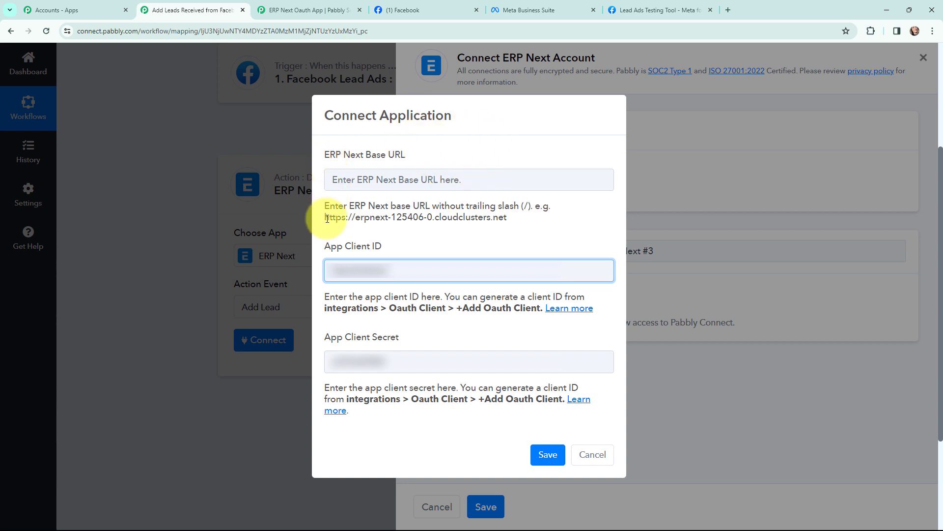
drag(325, 217, 514, 221)
click(513, 223)
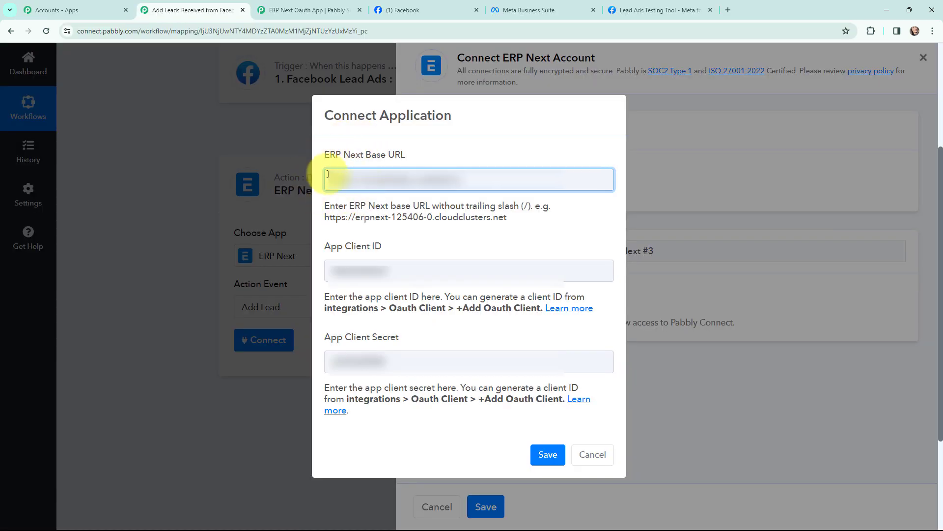
Save the ERP Next connection details, allow the requested access and acknowledge the authorization
click(542, 454)
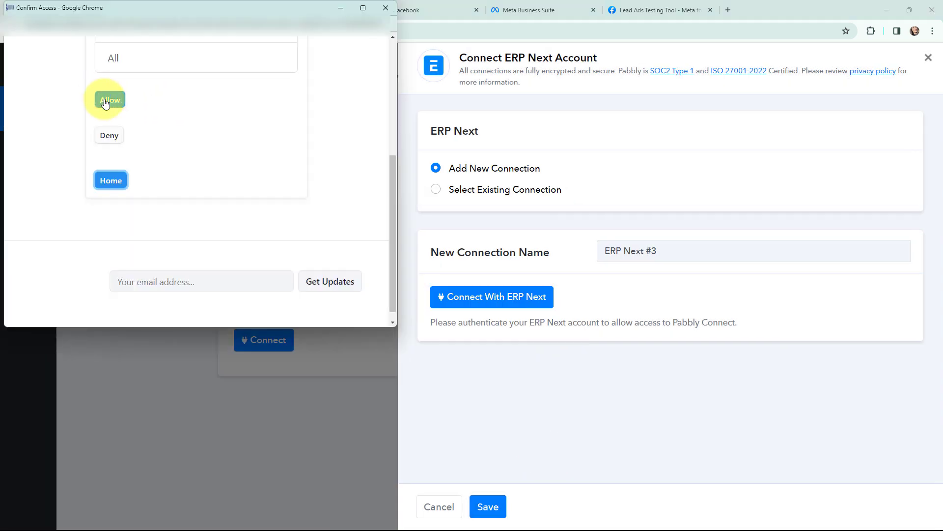
click(105, 100)
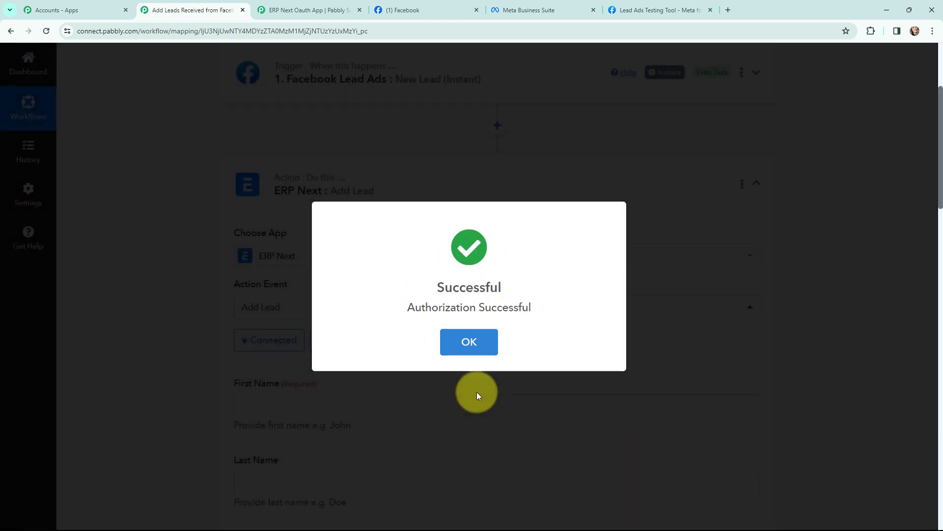
click(469, 342)
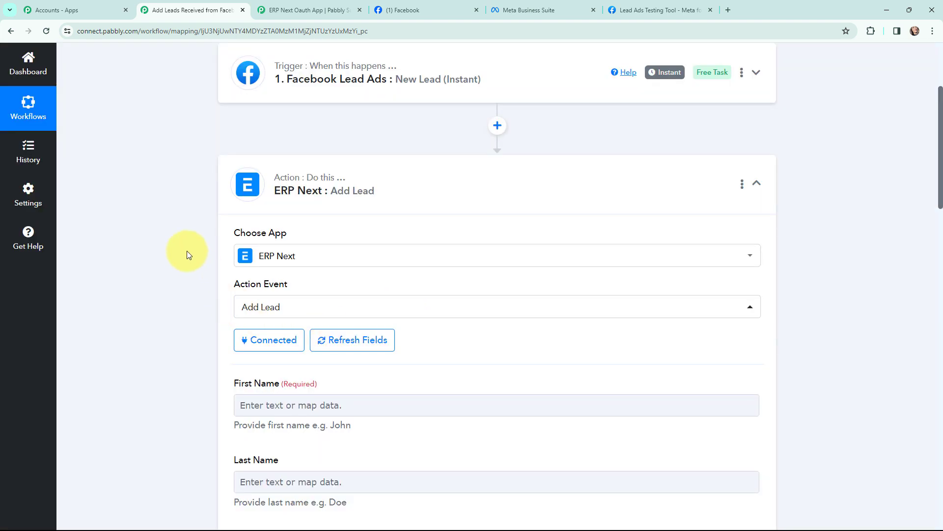
Map the ERP Next First Name field to Res4 First Name from the Facebook Lead Ads trigger
scroll(187, 251, down, 2)
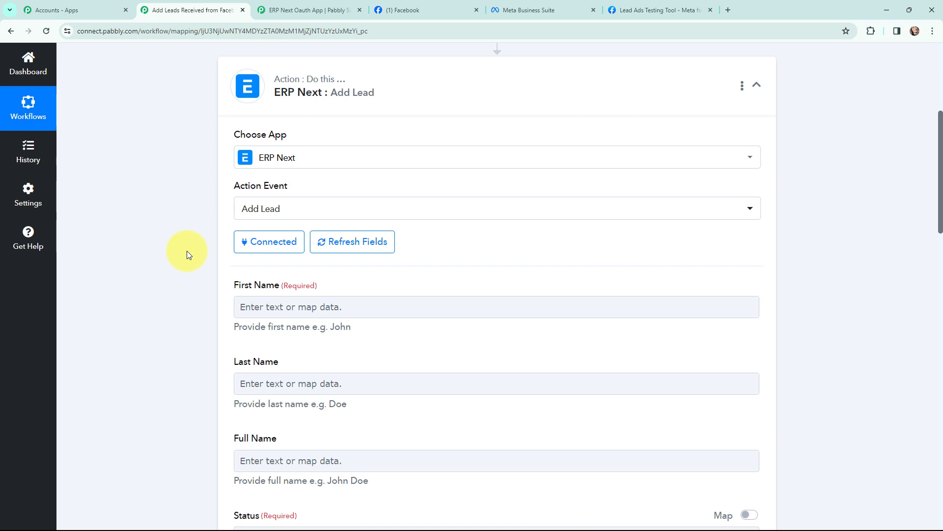
scroll(187, 251, down, 2)
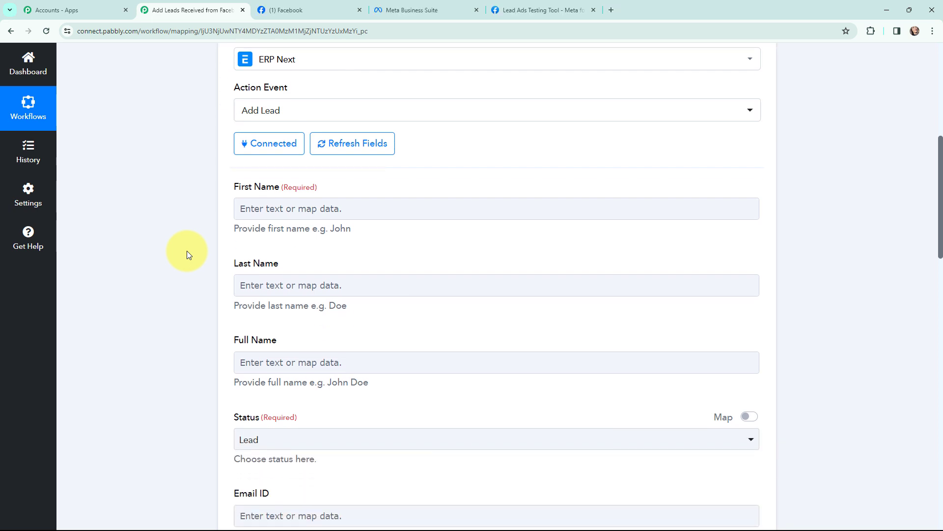
scroll(187, 250, down, 1)
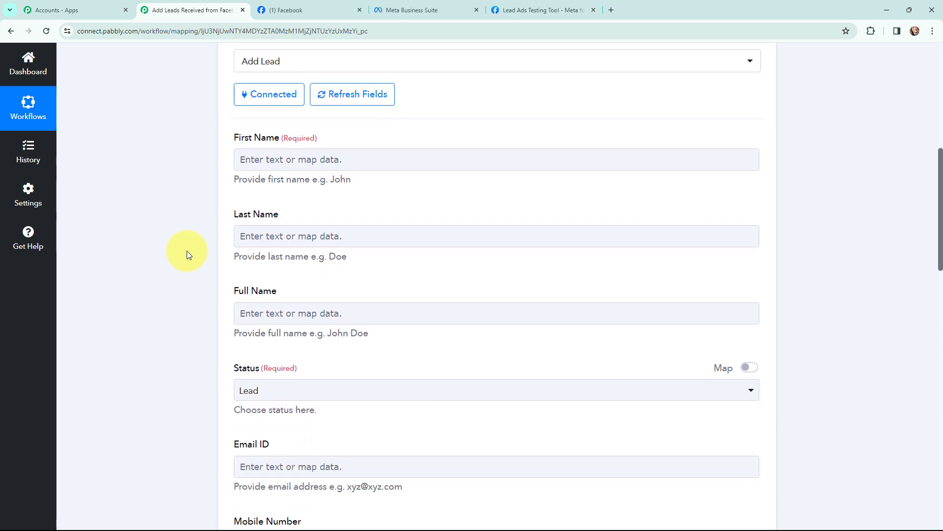
click(280, 157)
click(303, 257)
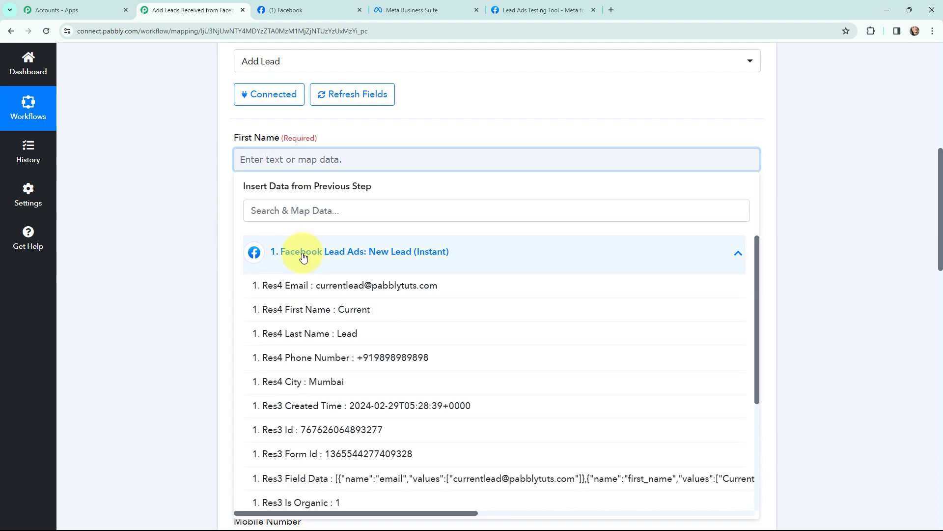
click(344, 309)
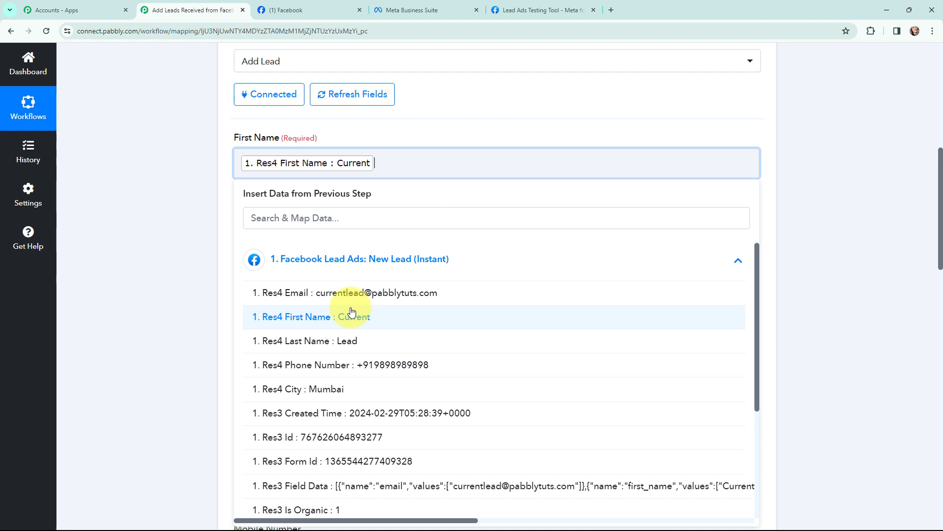
click(185, 189)
Map the Last Name field to Res4 Last Name from the Facebook Lead Ads trigger
click(248, 243)
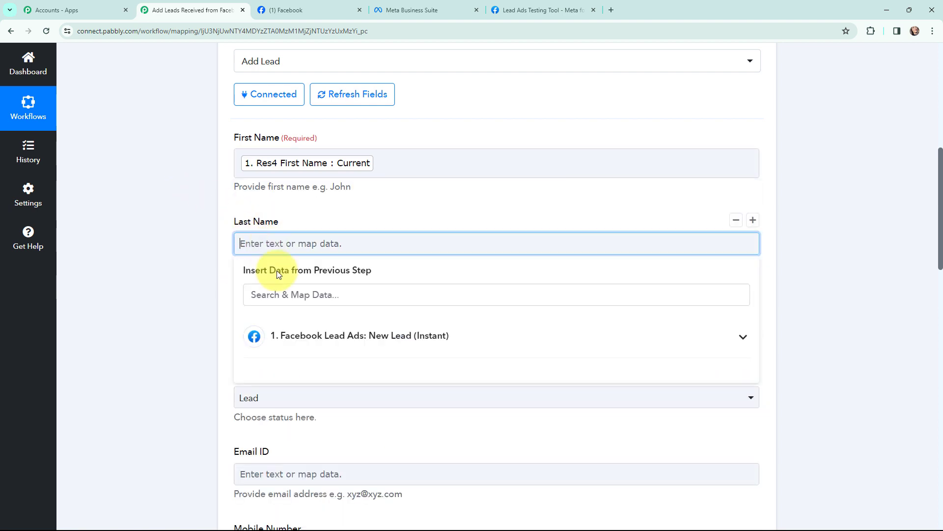
click(296, 336)
click(346, 418)
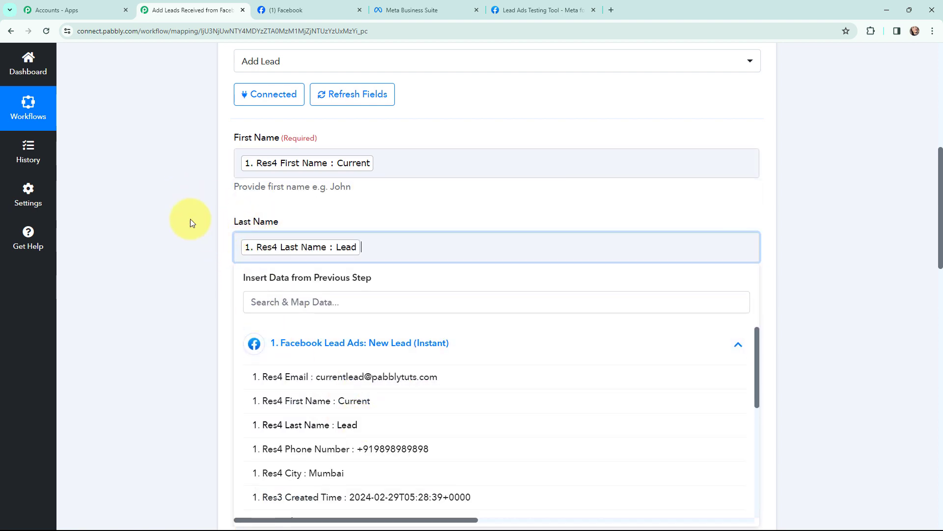
click(191, 219)
Keep the Status as Lead and map the Email ID field to Res4 Email from the Facebook Lead Ads trigger
scroll(187, 199, down, 4)
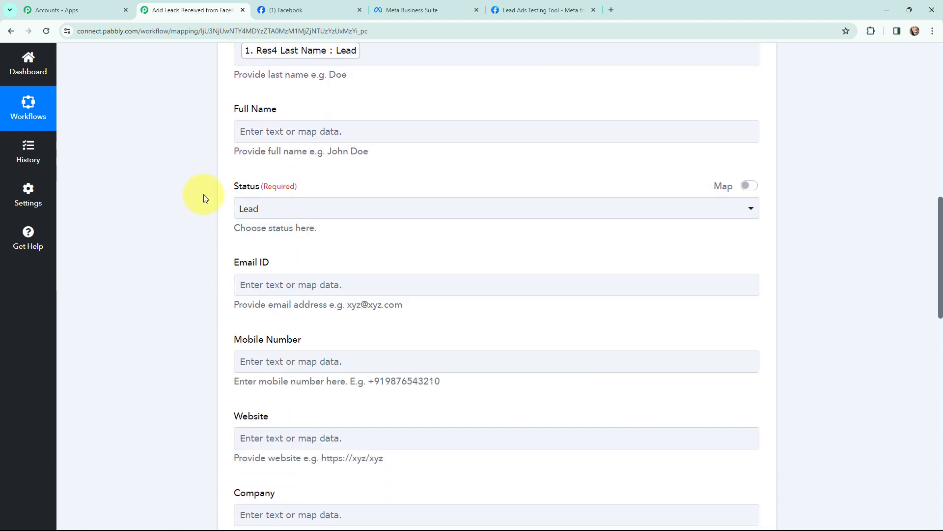
click(293, 209)
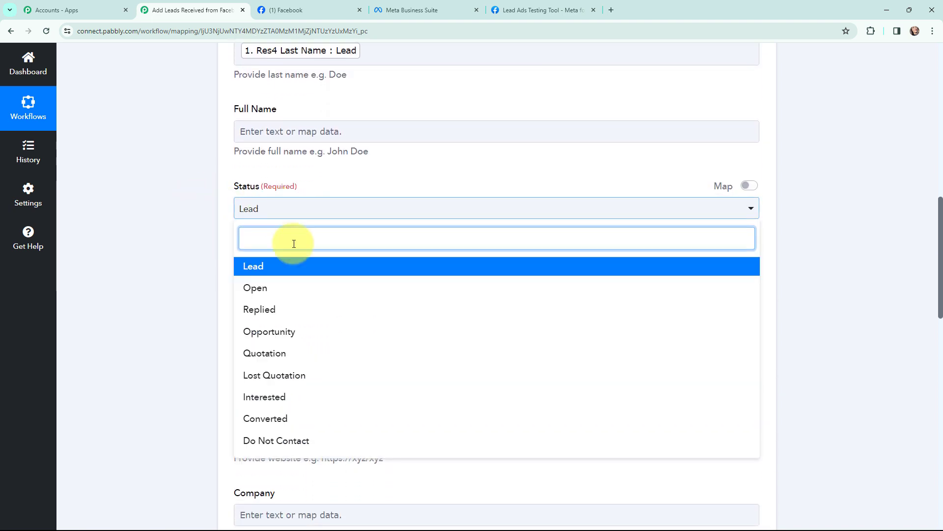
click(169, 245)
scroll(185, 226, down, 2)
click(281, 184)
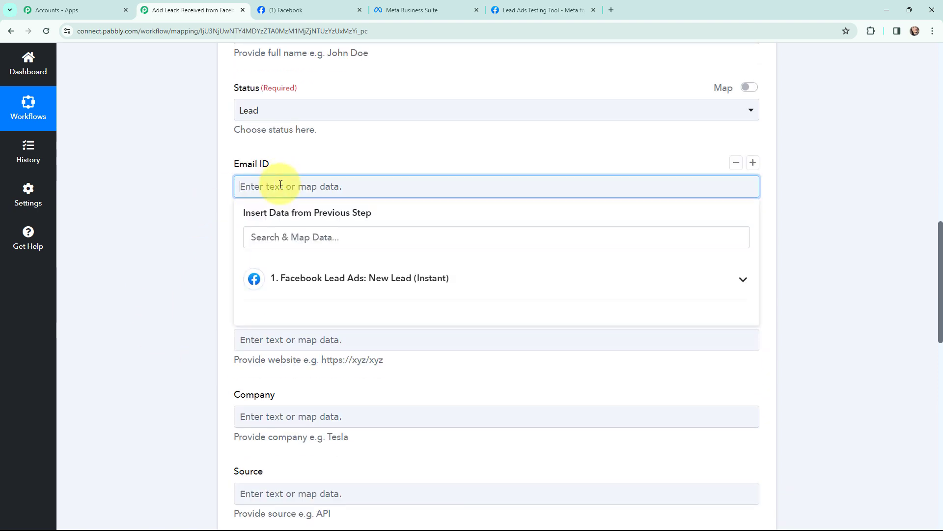
click(307, 275)
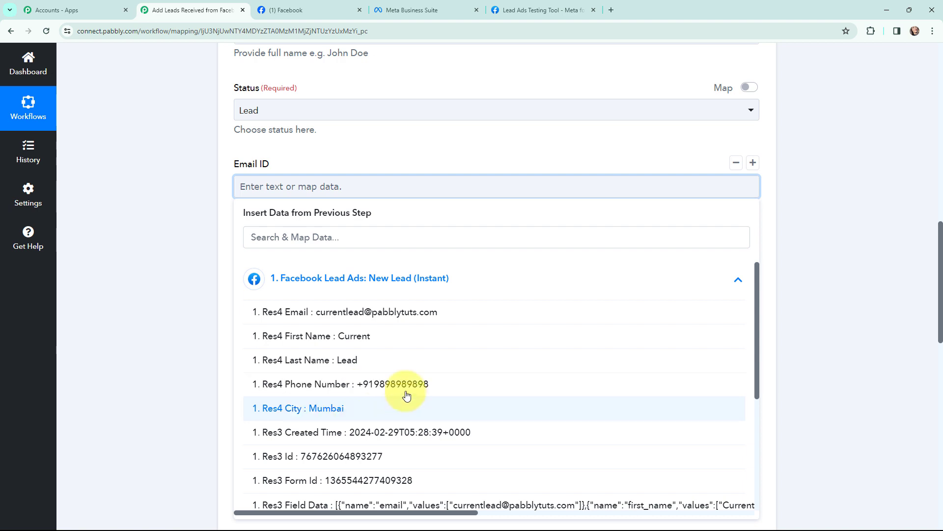
click(384, 312)
click(187, 180)
scroll(186, 180, down, 2)
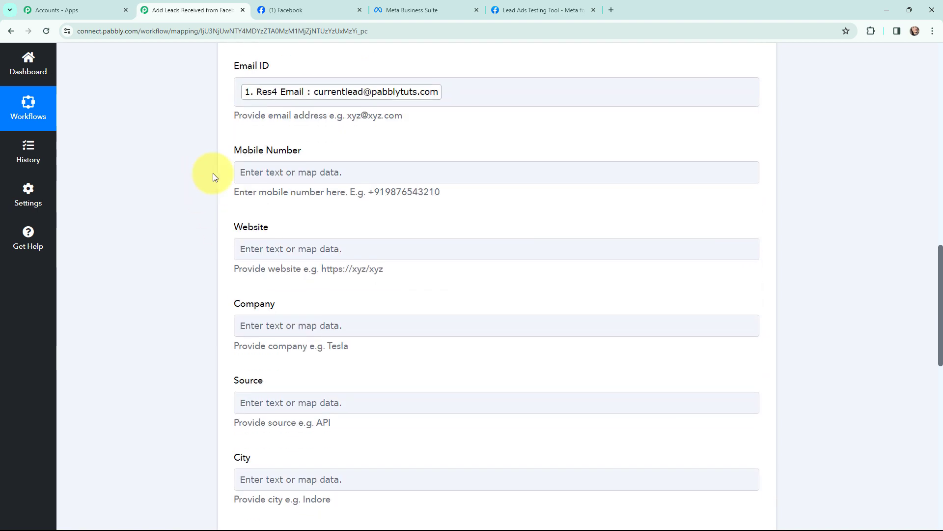
Map the Mobile Number field to Res4 Phone Number from the Facebook Lead Ads trigger
click(240, 173)
click(253, 264)
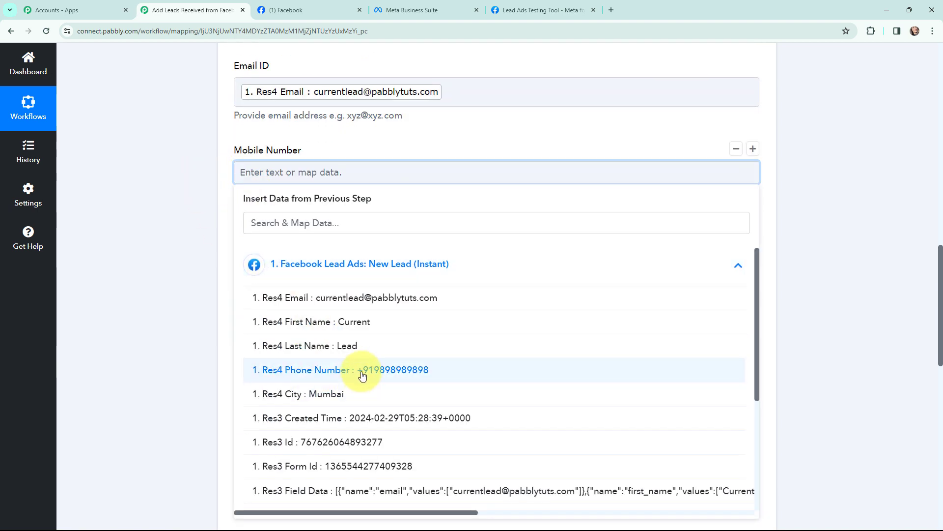
click(362, 368)
click(186, 224)
click(278, 261)
Map the City field to Res4 City from the Facebook Lead Ads trigger
scroll(278, 261, down, 5)
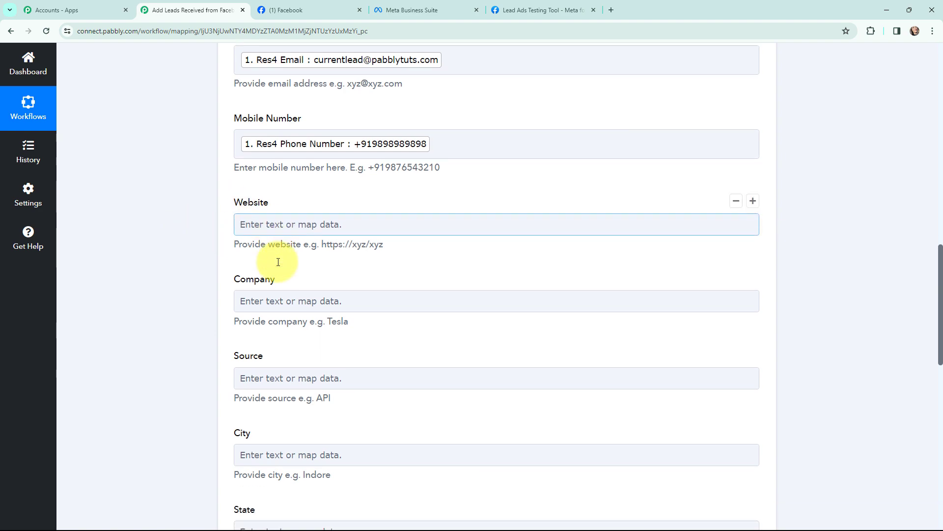
scroll(191, 161, down, 4)
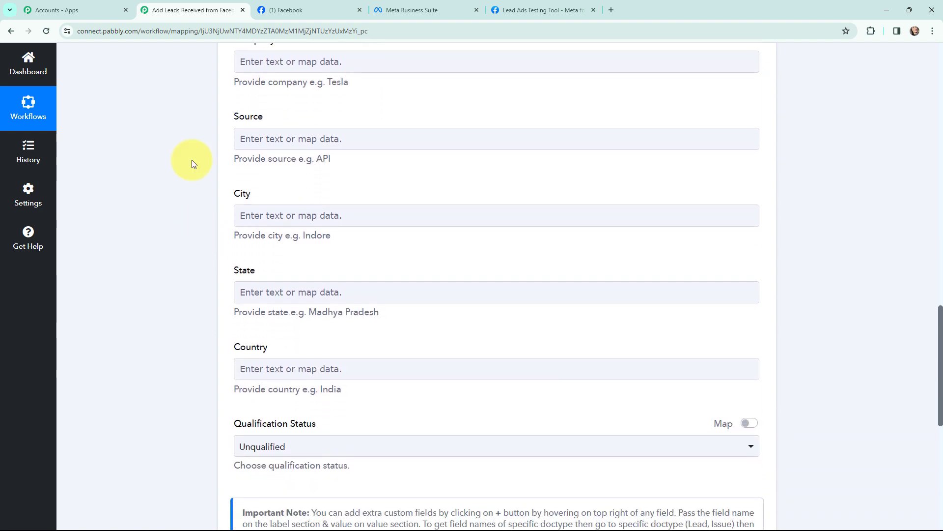
scroll(236, 126, up, 3)
click(284, 197)
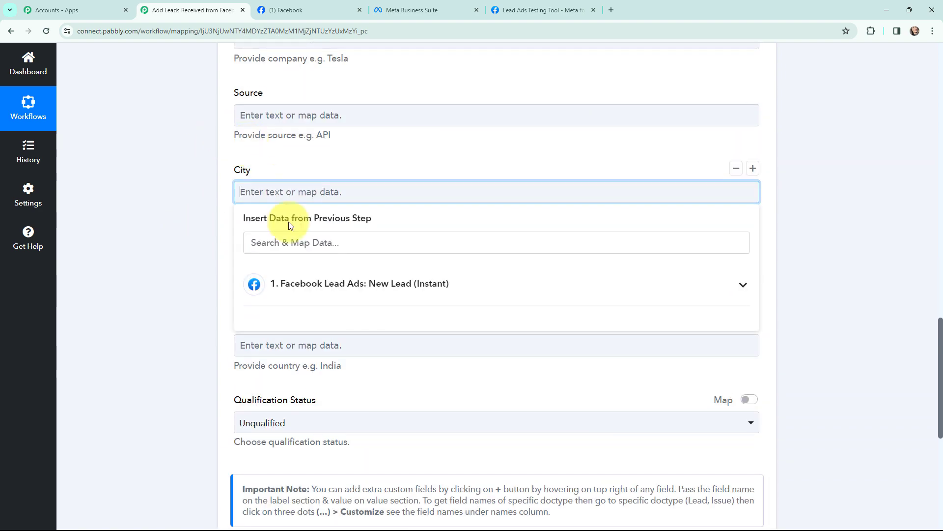
click(307, 284)
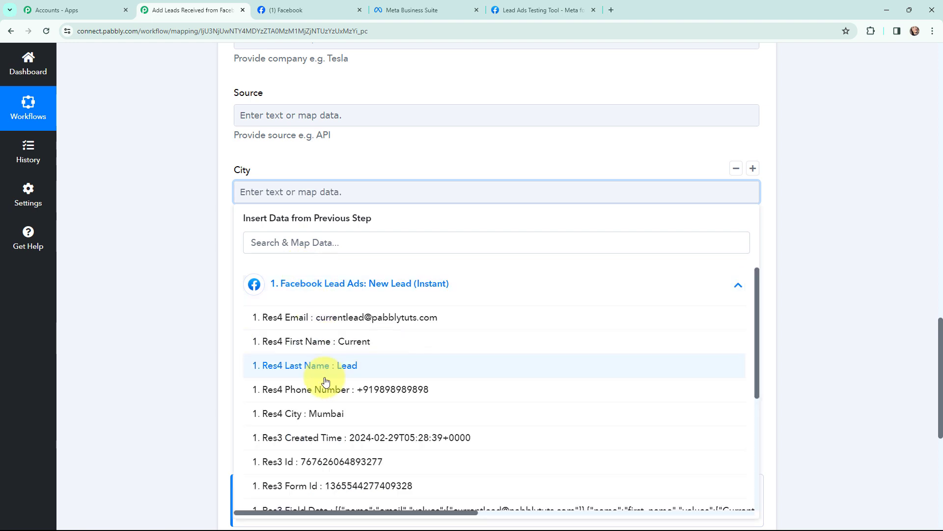
click(326, 413)
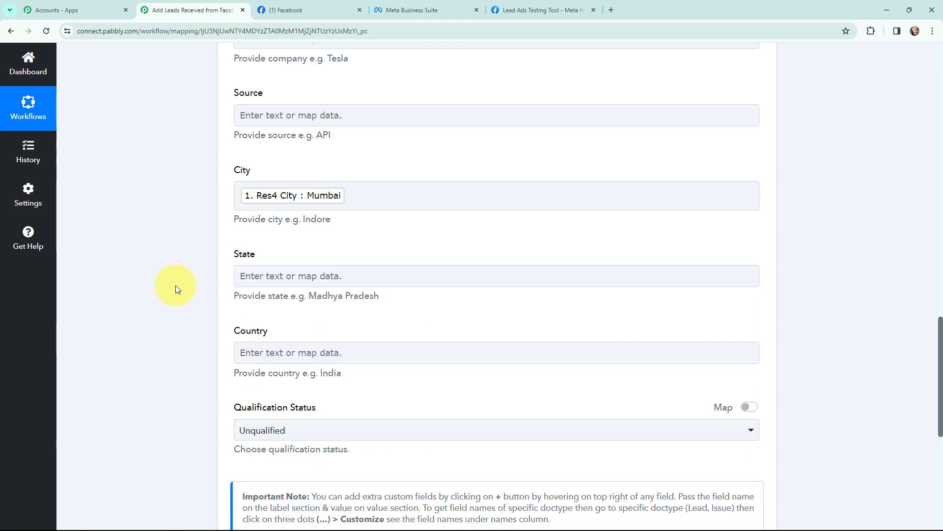
Set the lead's Qualification Status to In Process
scroll(200, 234, down, 2)
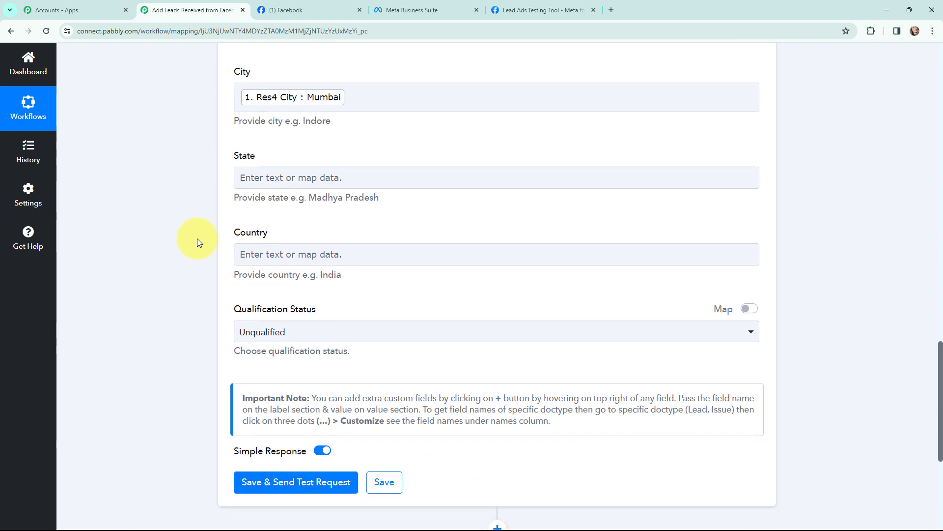
click(276, 337)
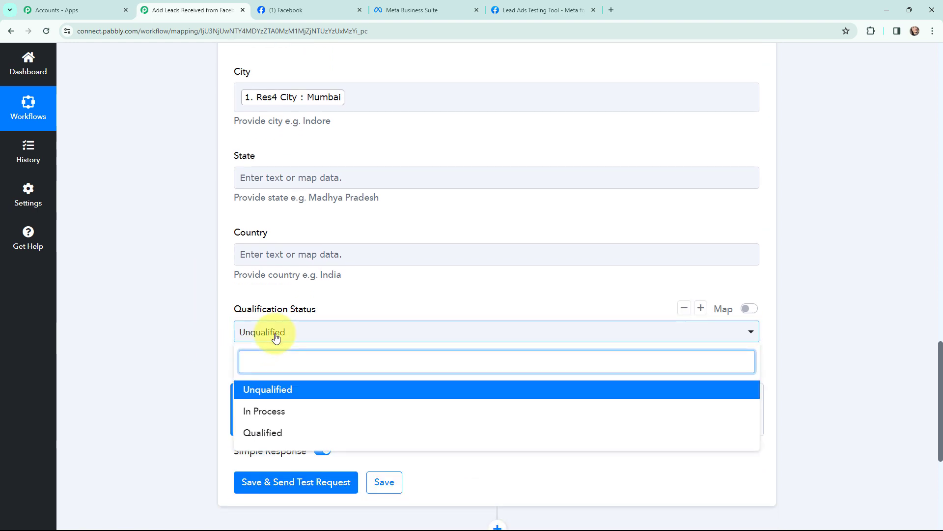
click(276, 413)
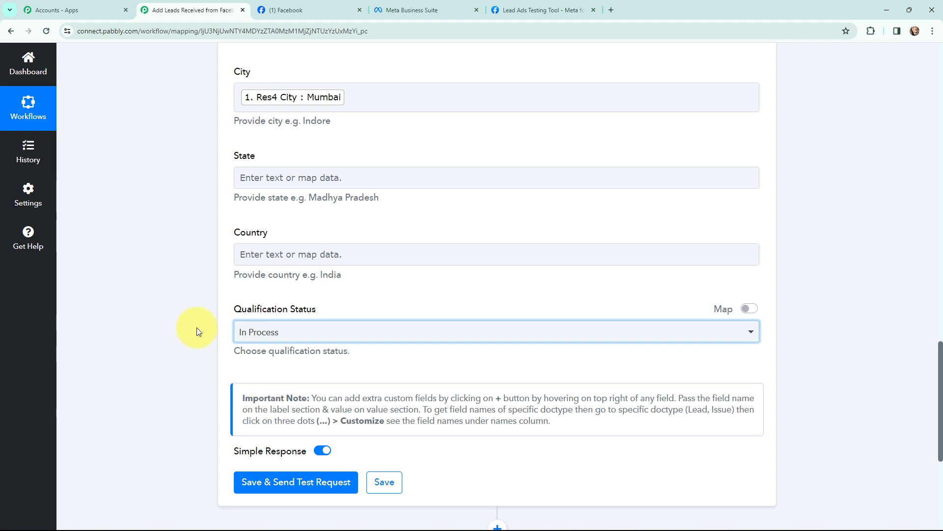
Check the mapped lead fields, save the Add Lead action with a test request and review the response data
scroll(198, 325, up, 9)
scroll(196, 326, up, 7)
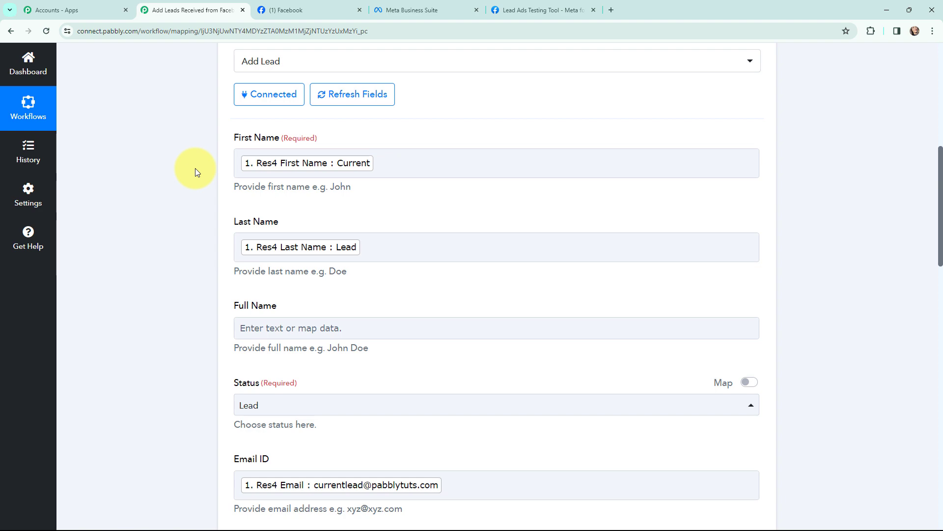
scroll(196, 168, down, 18)
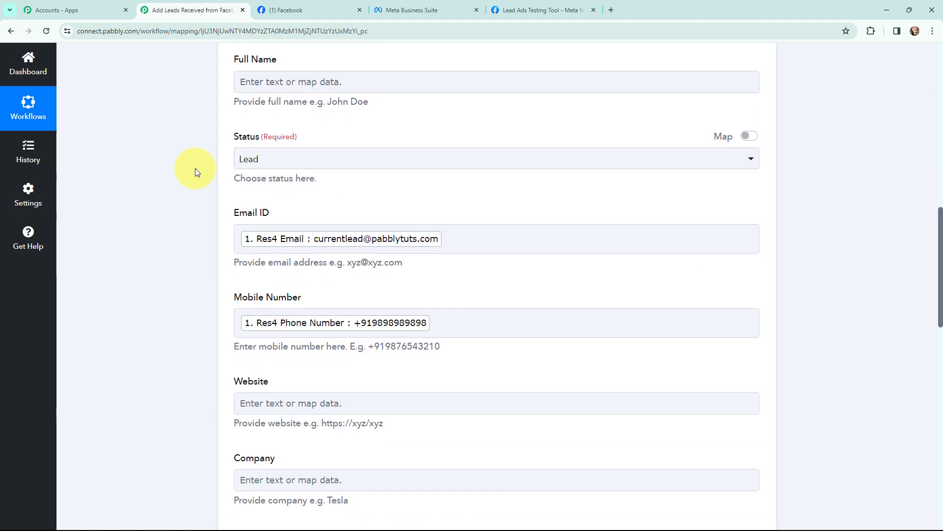
scroll(196, 168, down, 3)
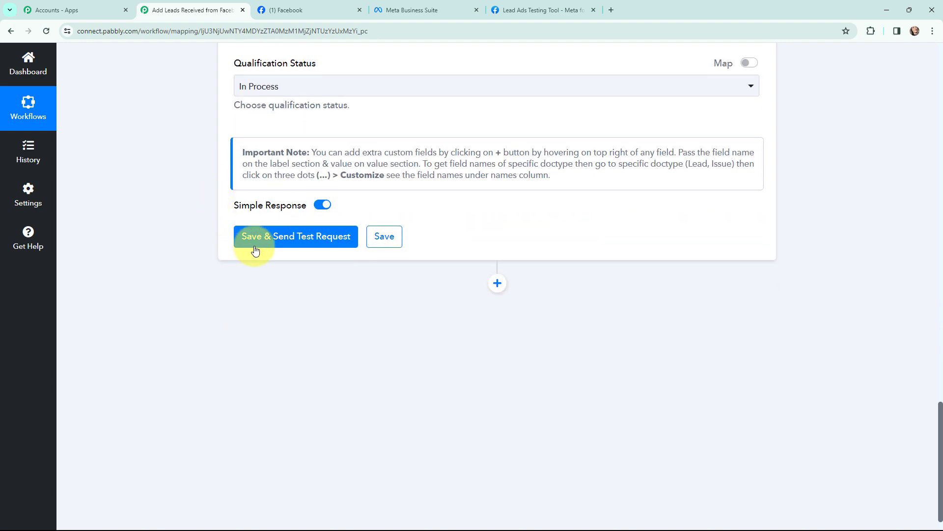
click(290, 236)
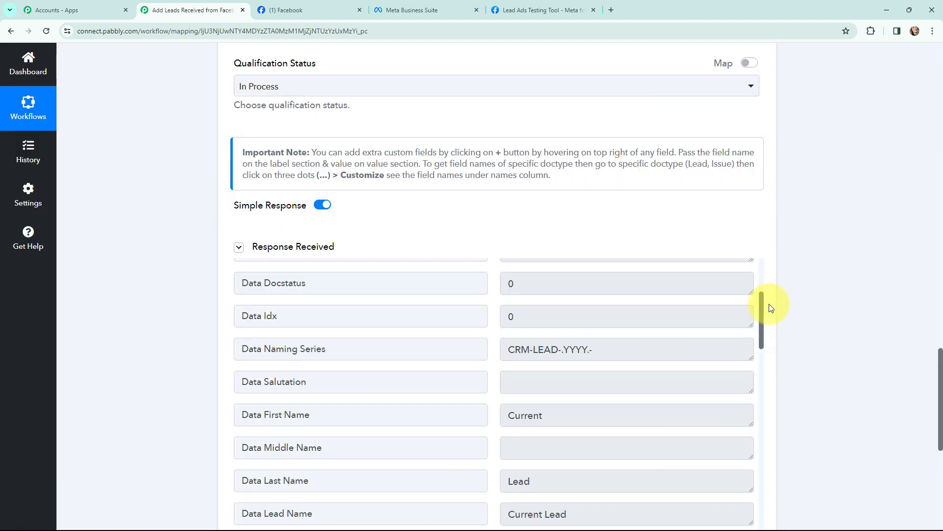
drag(769, 307, 773, 458)
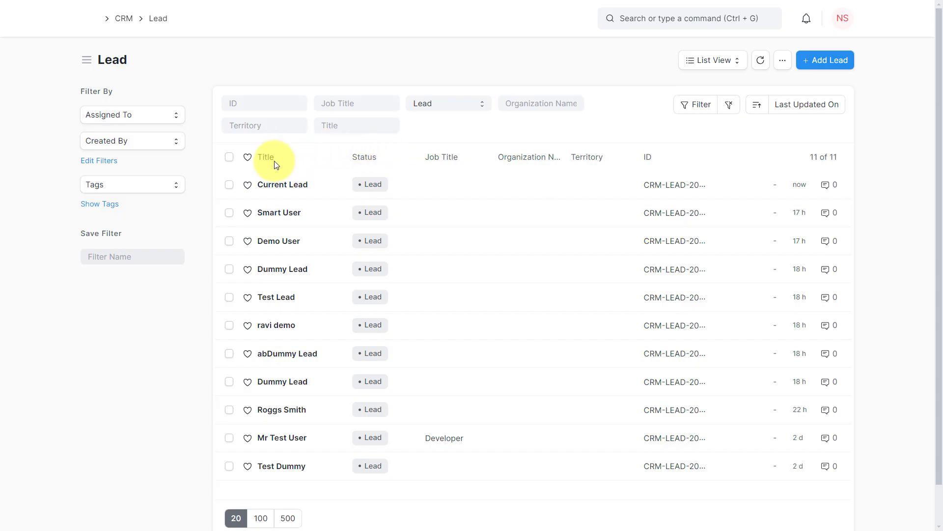
Switch to the ERPNext CRM lead list and open the newest lead's record to check its details
click(309, 189)
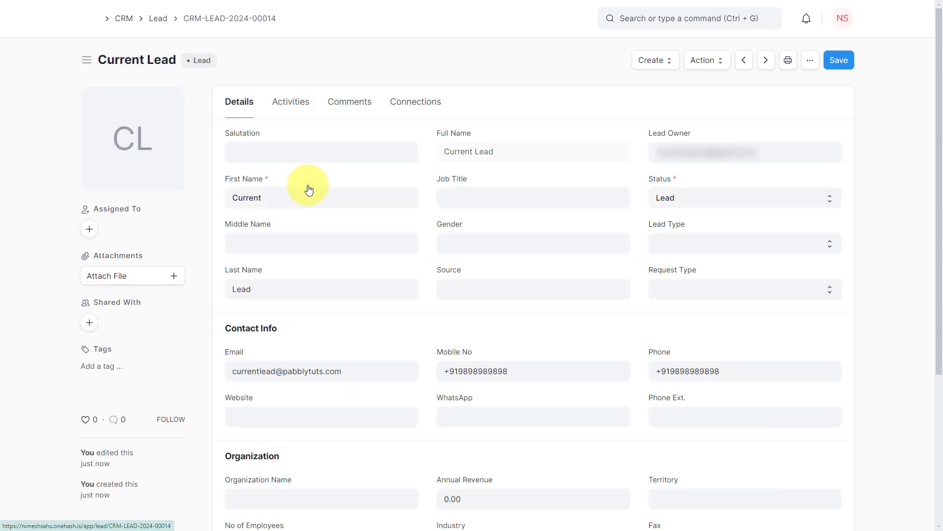